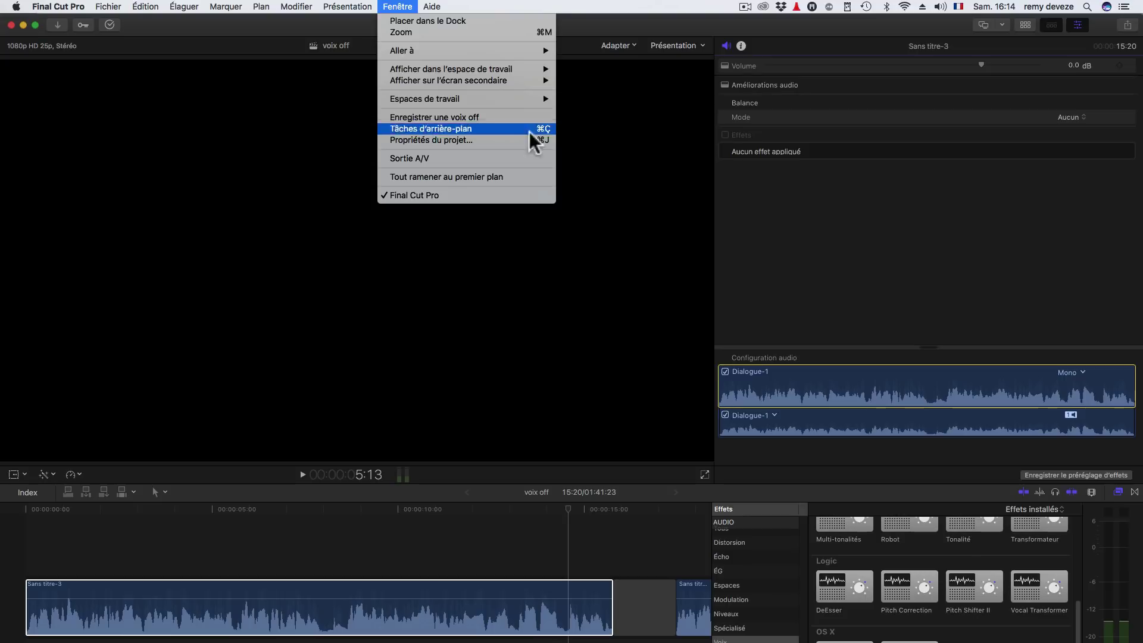
- Play the opening of the first voice-over clip from its start to hear the untreated sibilance
left_click(529, 130)
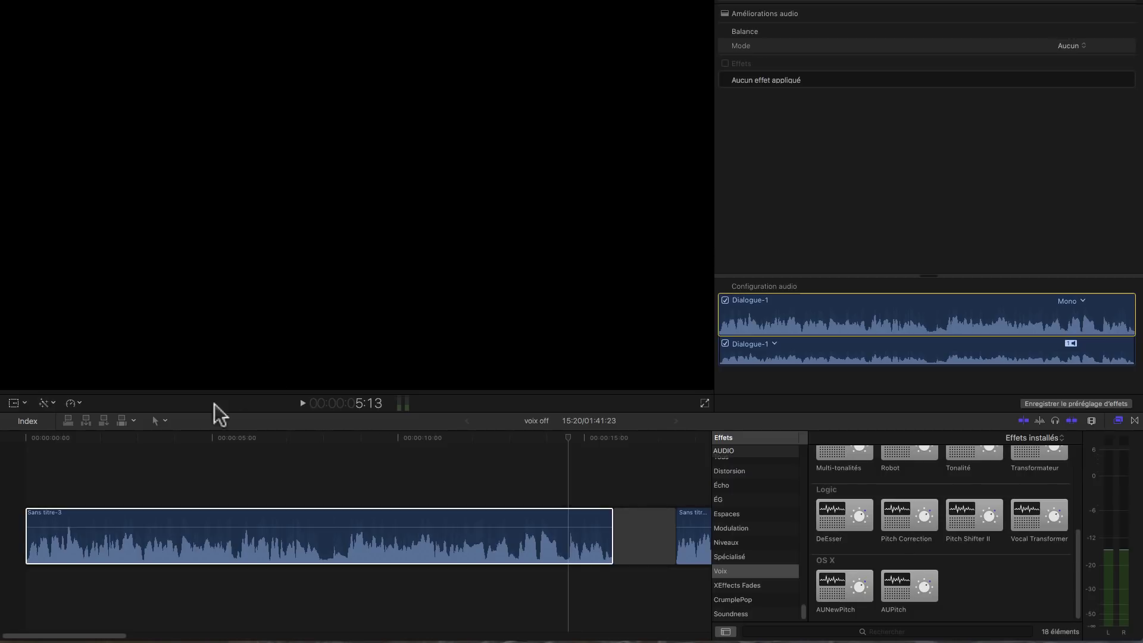
left_click(6, 444)
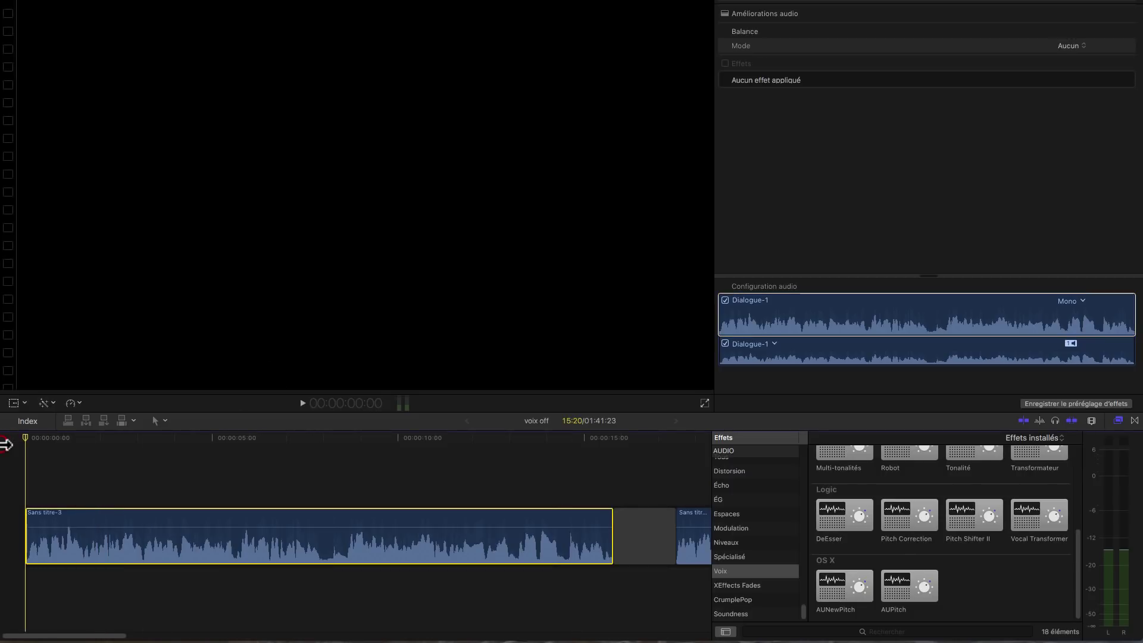
key("space")
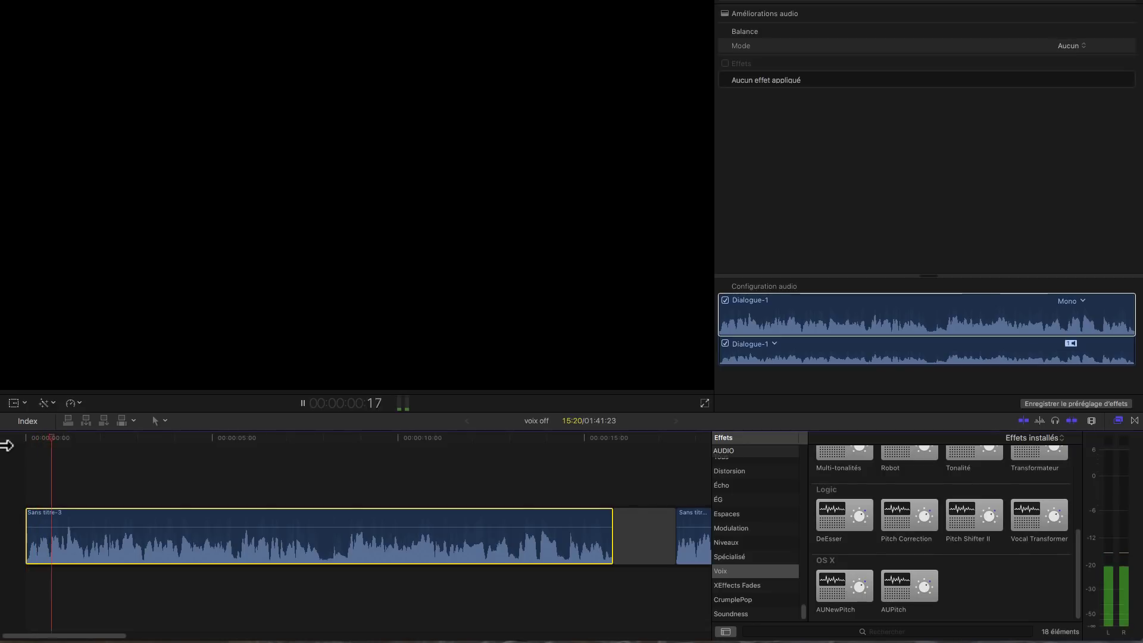
key("space")
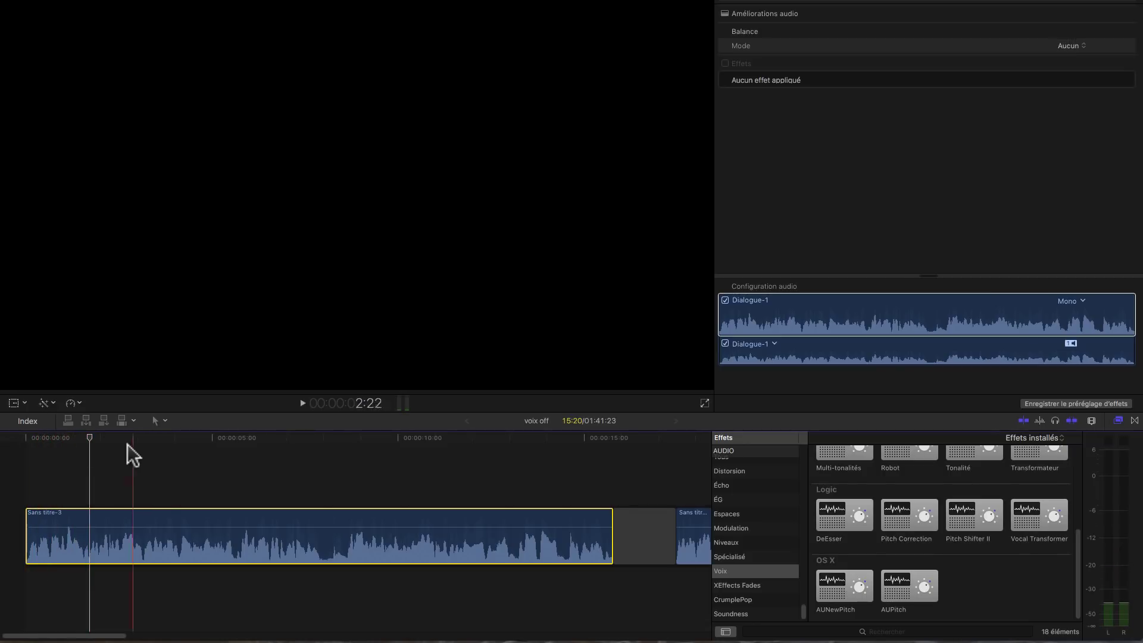
left_click_drag(92, 443, 5, 464)
key("space")
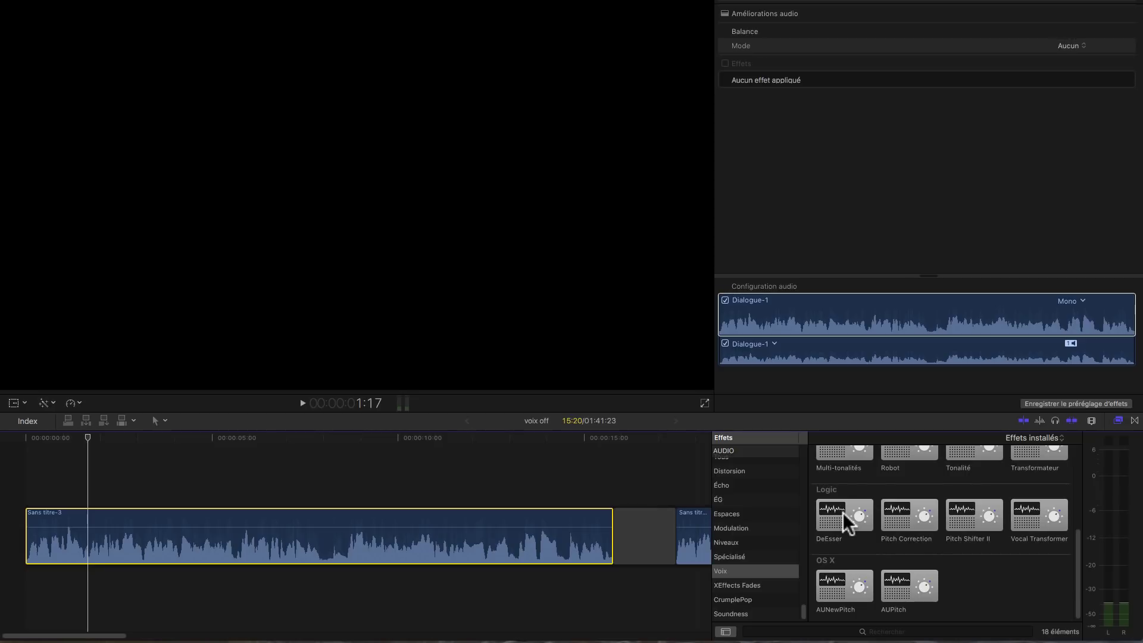
- Apply the Logic DeEsser effect to the first voice-over clip, expand its parameters and open its custom interface below the inspector settings
left_click(845, 519)
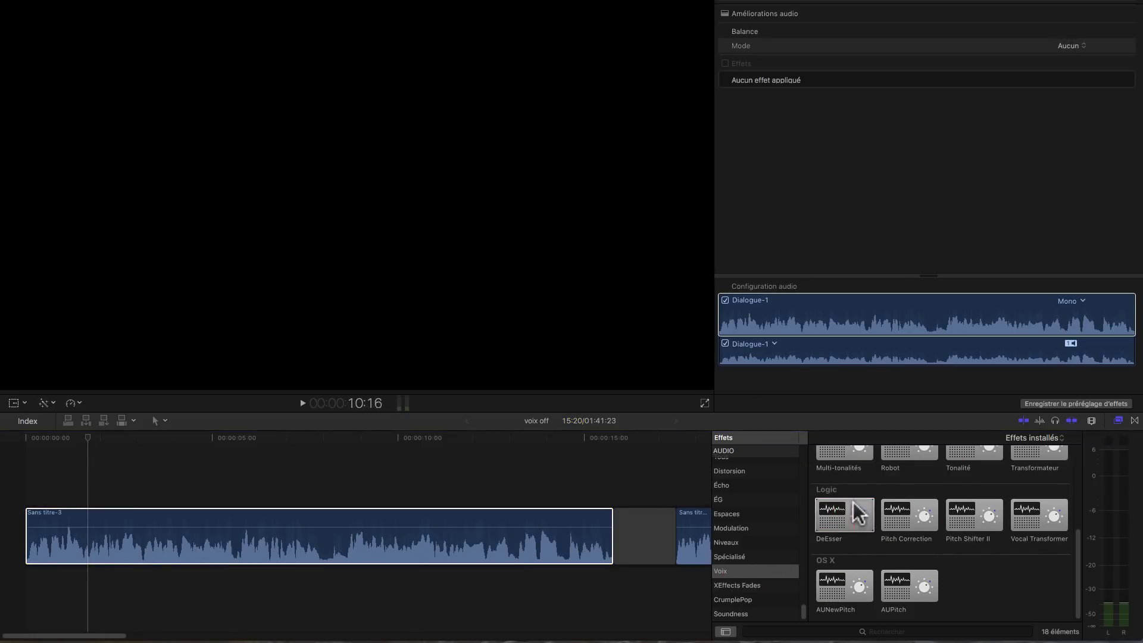
left_click_drag(836, 515, 167, 539)
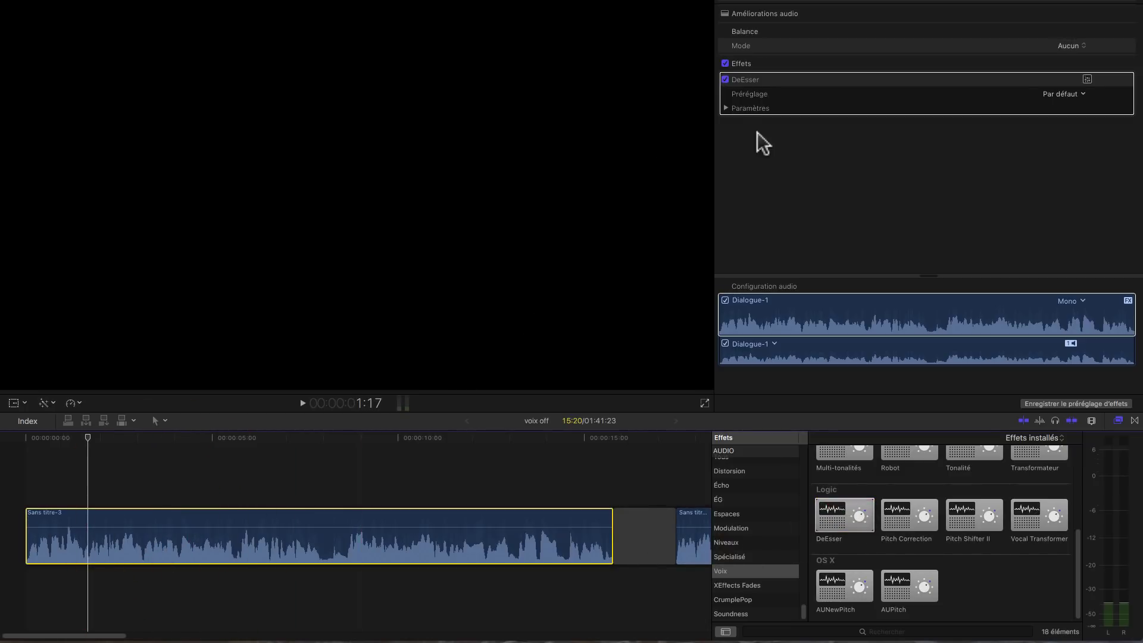
left_click(726, 109)
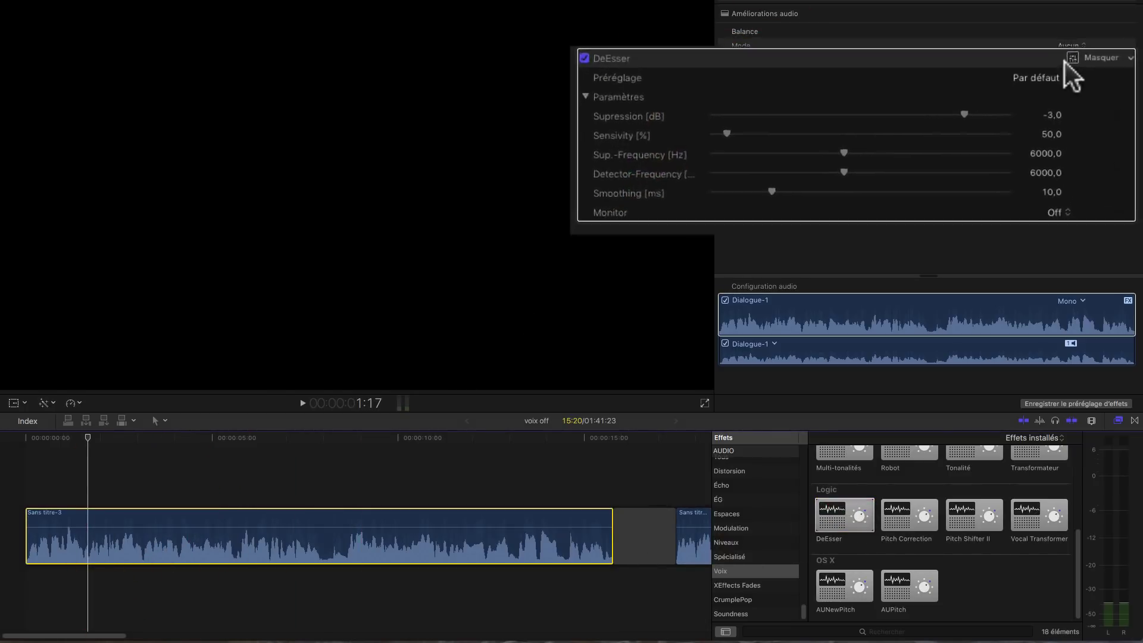
left_click(1087, 80)
left_click_drag(369, 266, 411, 177)
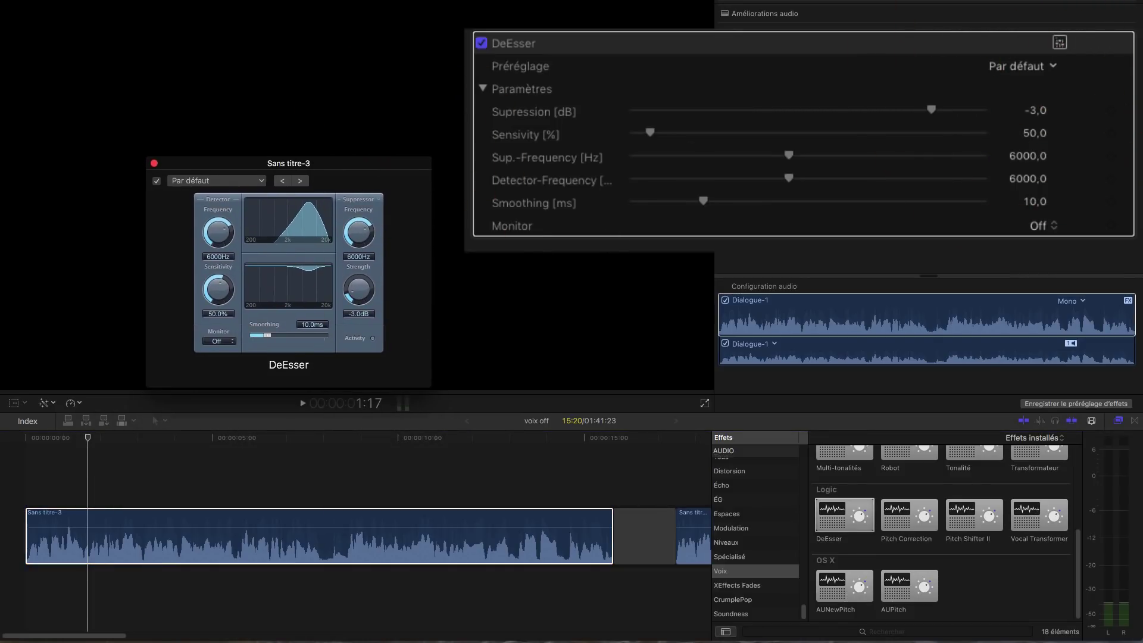
- Apply the Reduce Presence 02 preset to the clip's DeEsser effect
left_click(1026, 65)
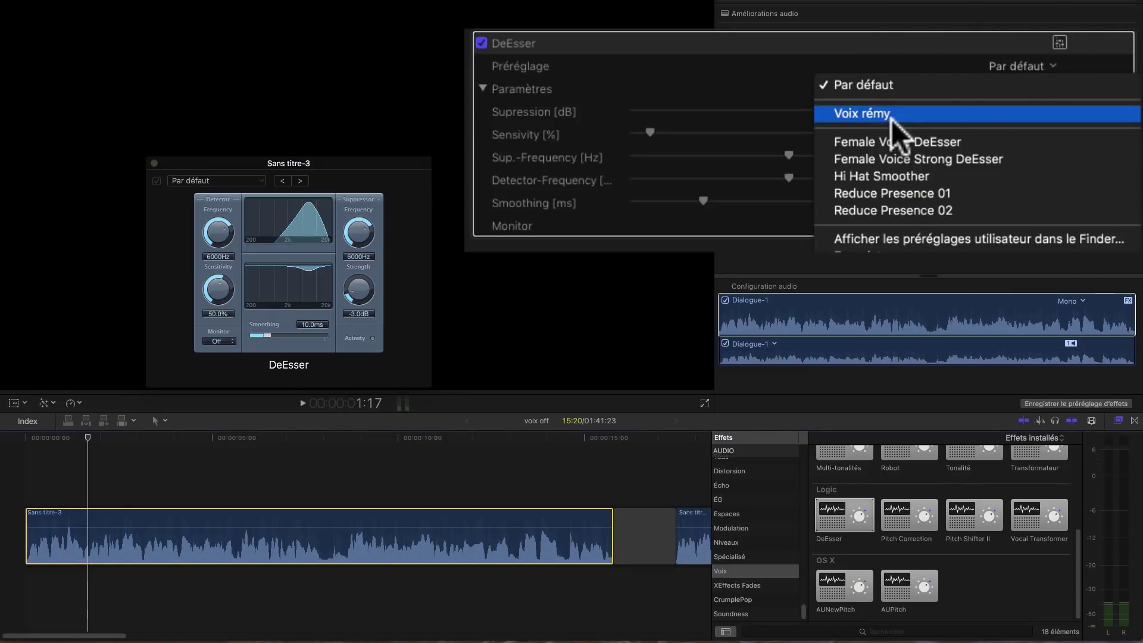
left_click(852, 212)
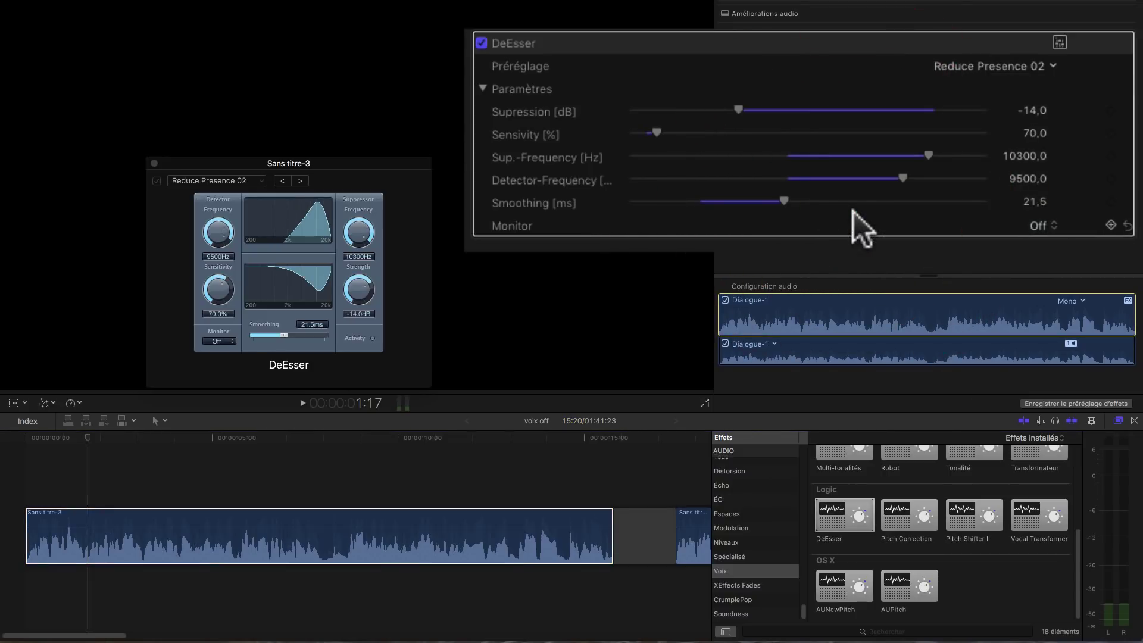
left_click(153, 557)
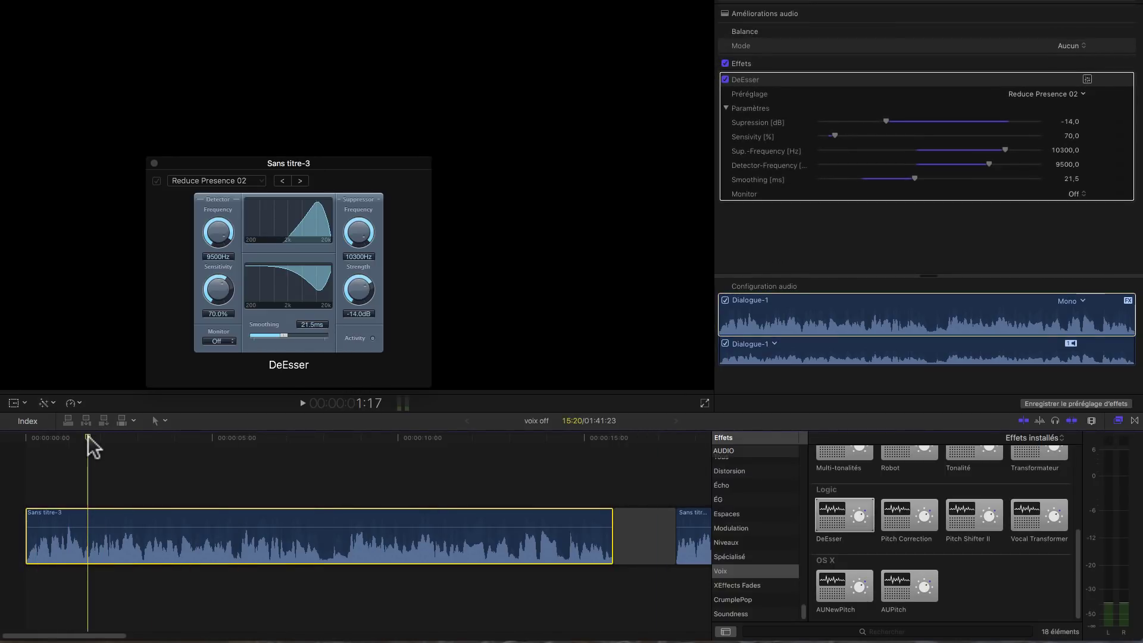
- Play the clip's opening from the start, switching the DeEsser off and back on to compare the sound
left_click_drag(89, 443, 5, 449)
key("space")
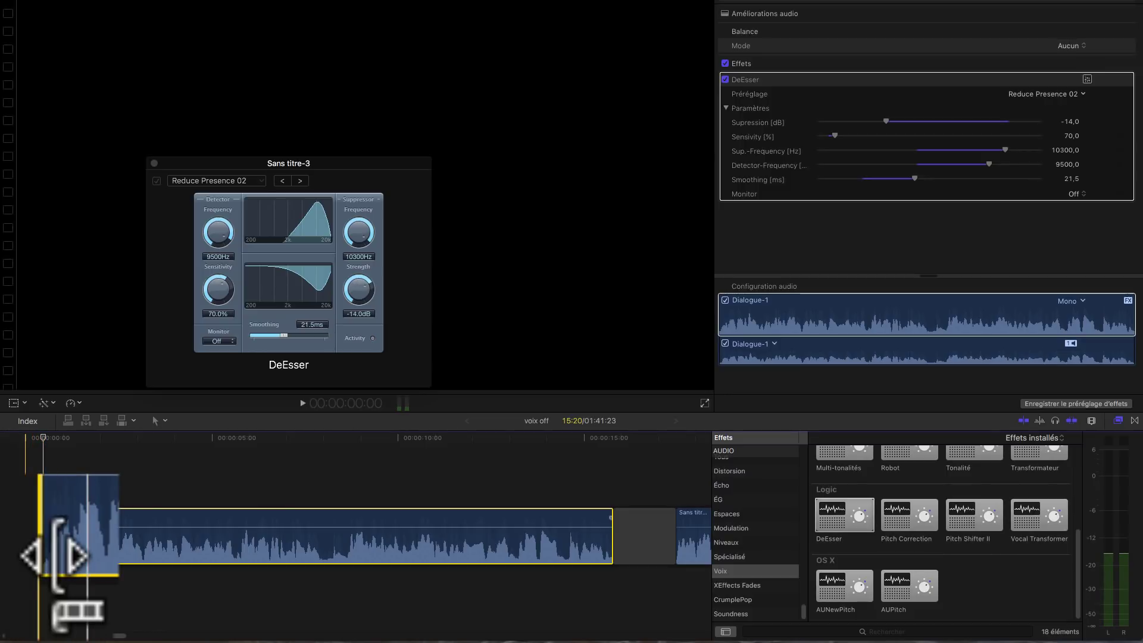
left_click(725, 79)
left_click(53, 506)
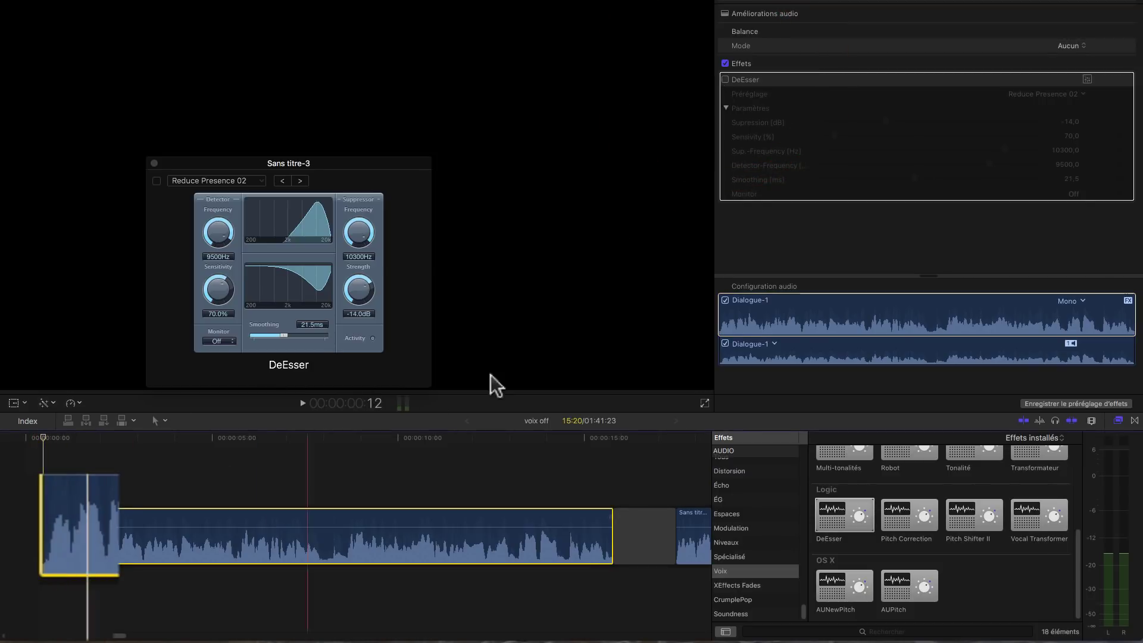
left_click(725, 79)
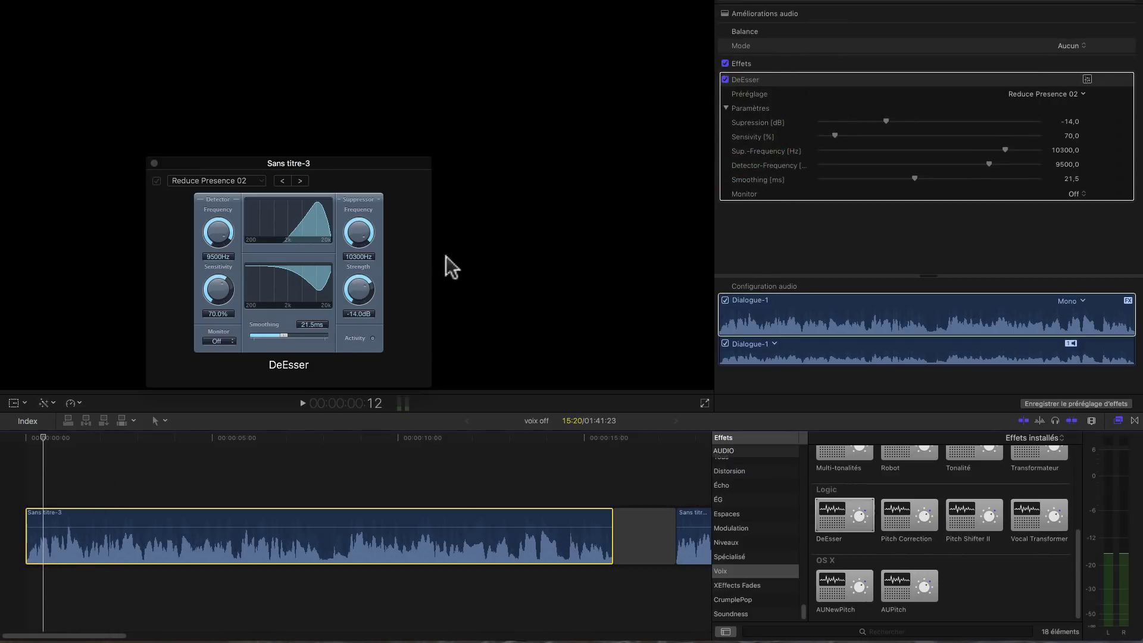
left_click(7, 441)
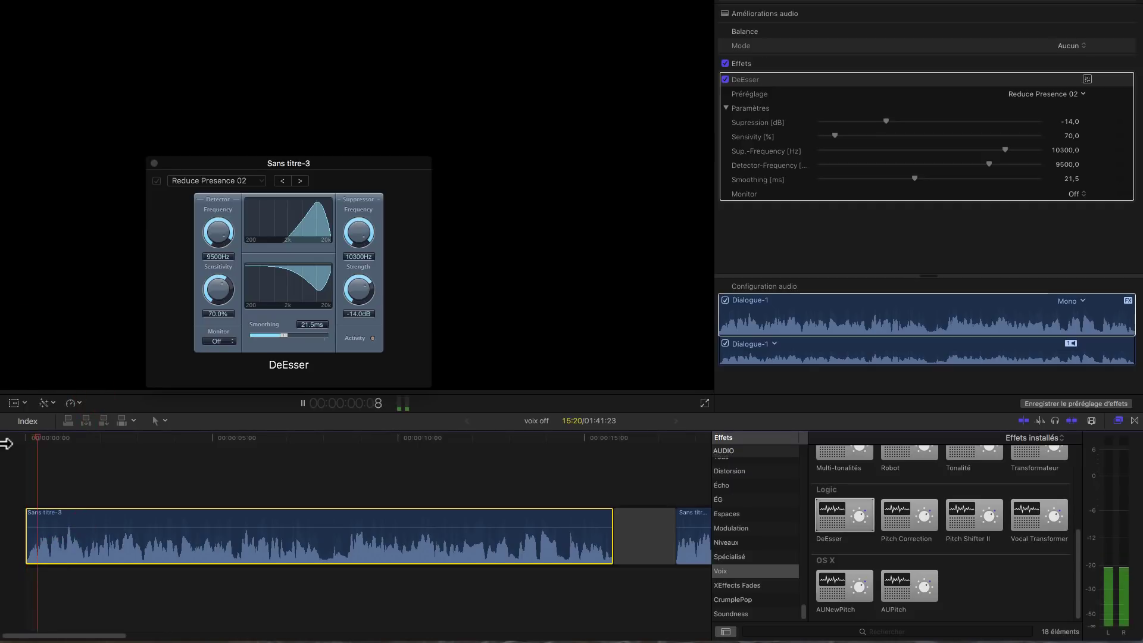
key("space")
key("space")
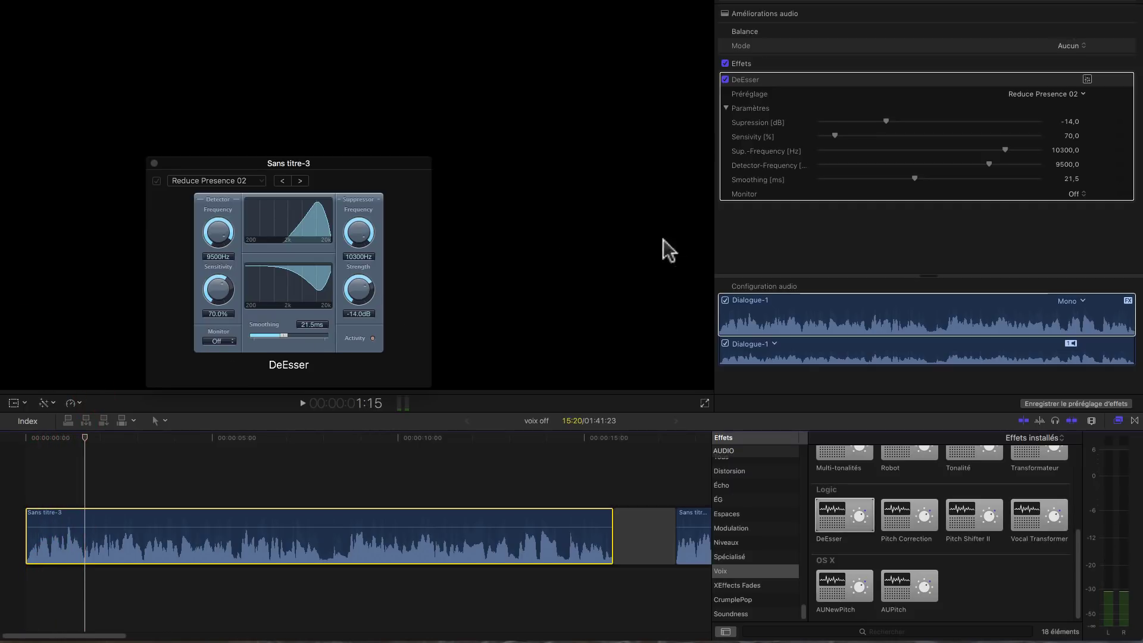
- Replay the first second of the clip repeatedly while bypassing and re-enabling the DeEsser, finishing with it enabled and playback stopped
left_click(725, 77)
key("Home")
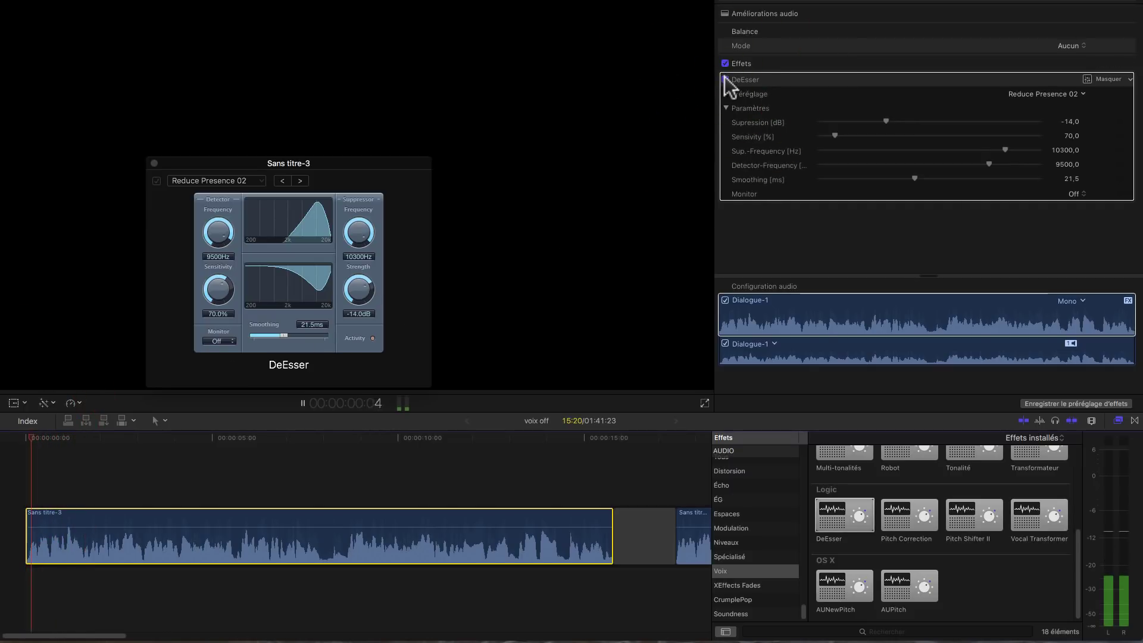
key("space")
left_click(725, 78)
key("Home")
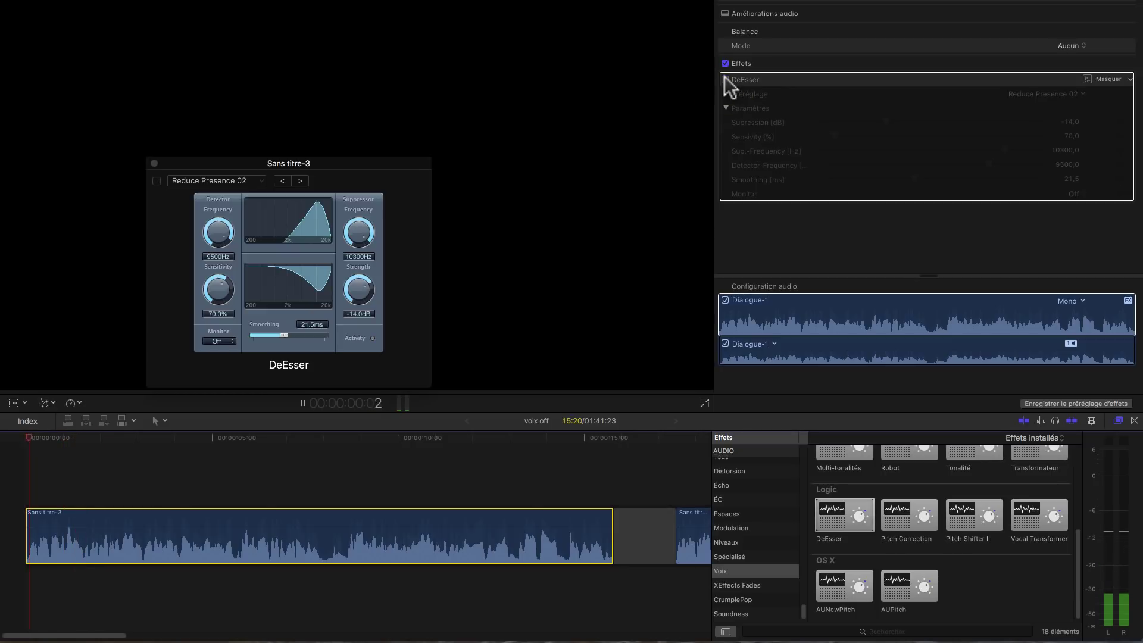
left_click(724, 78)
key("Home")
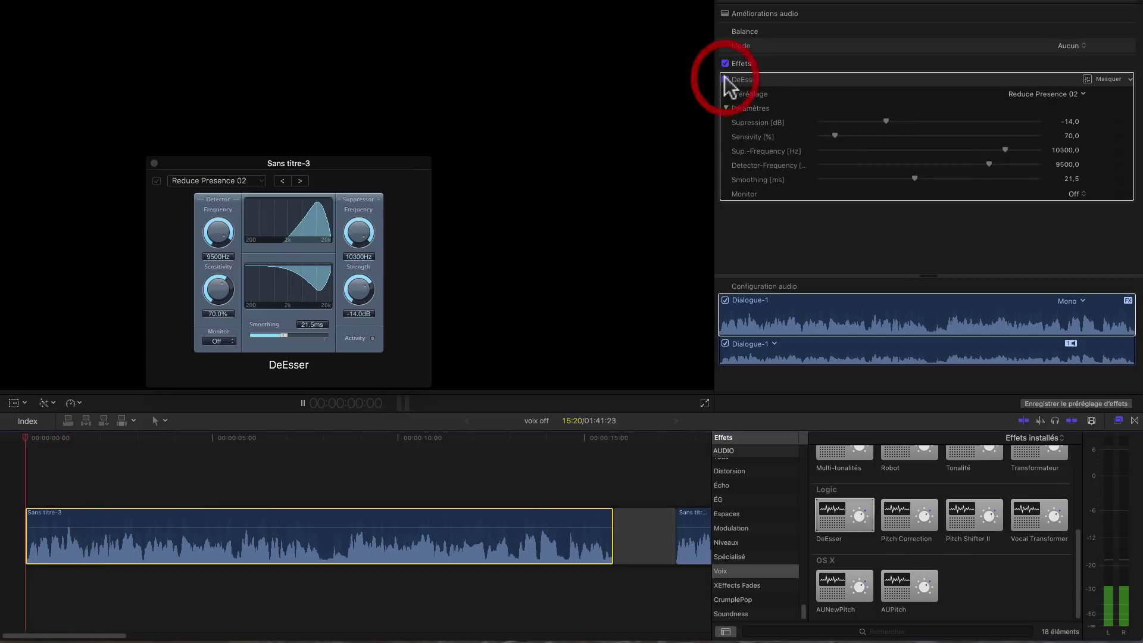
key("space")
key("Home")
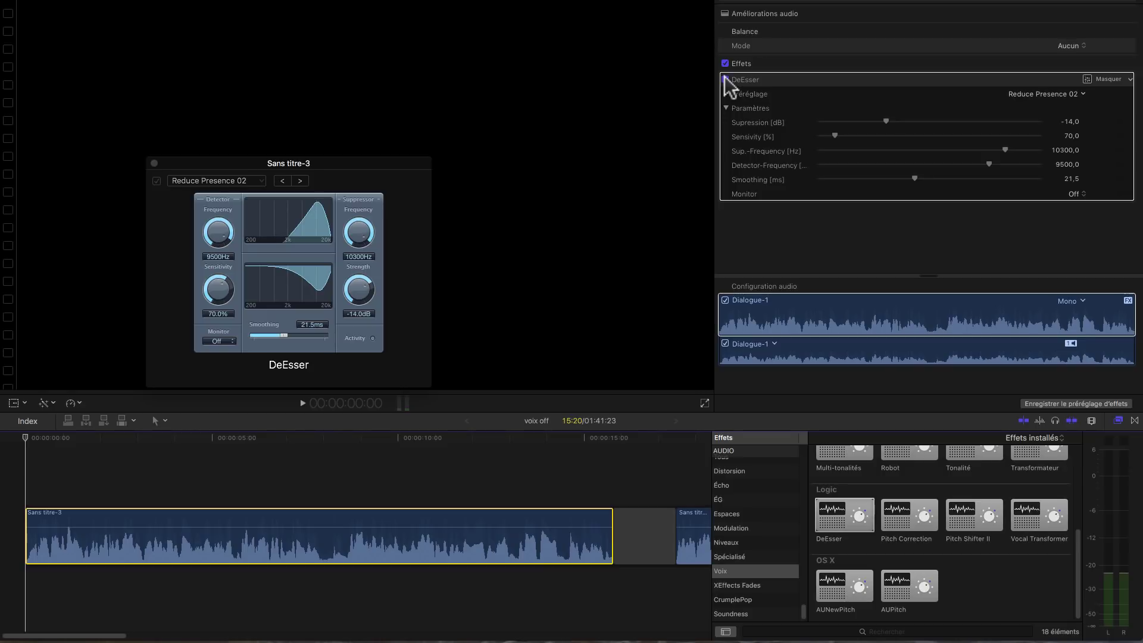
left_click(833, 259)
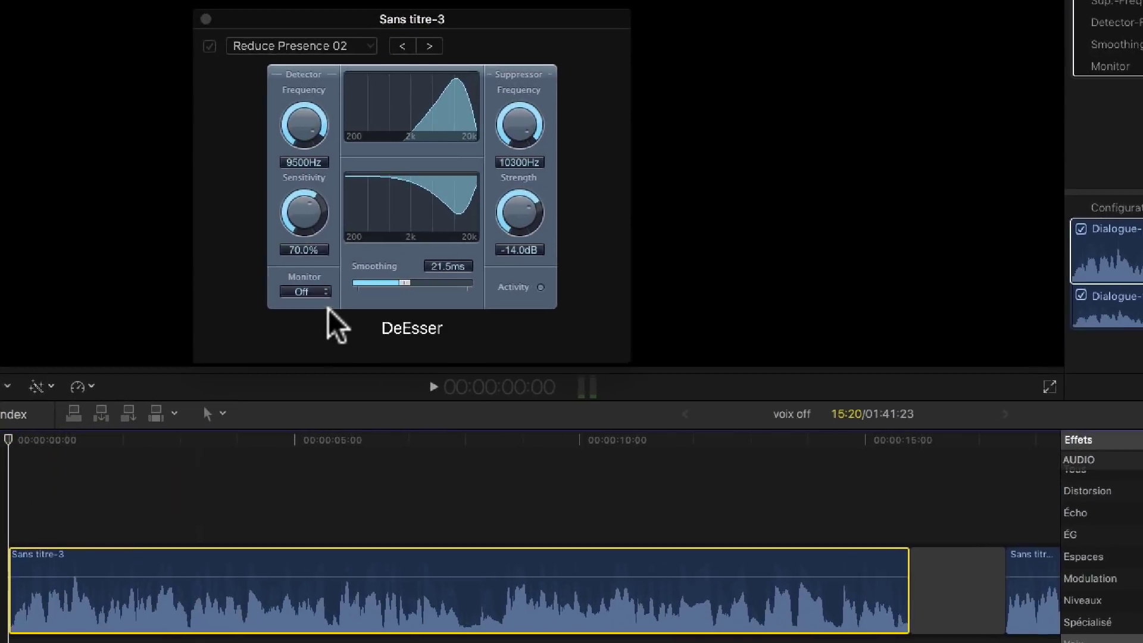
- Set the DeEsser's Monitor to Det. and its detector frequency to about 9561.1 Hz
left_click(222, 343)
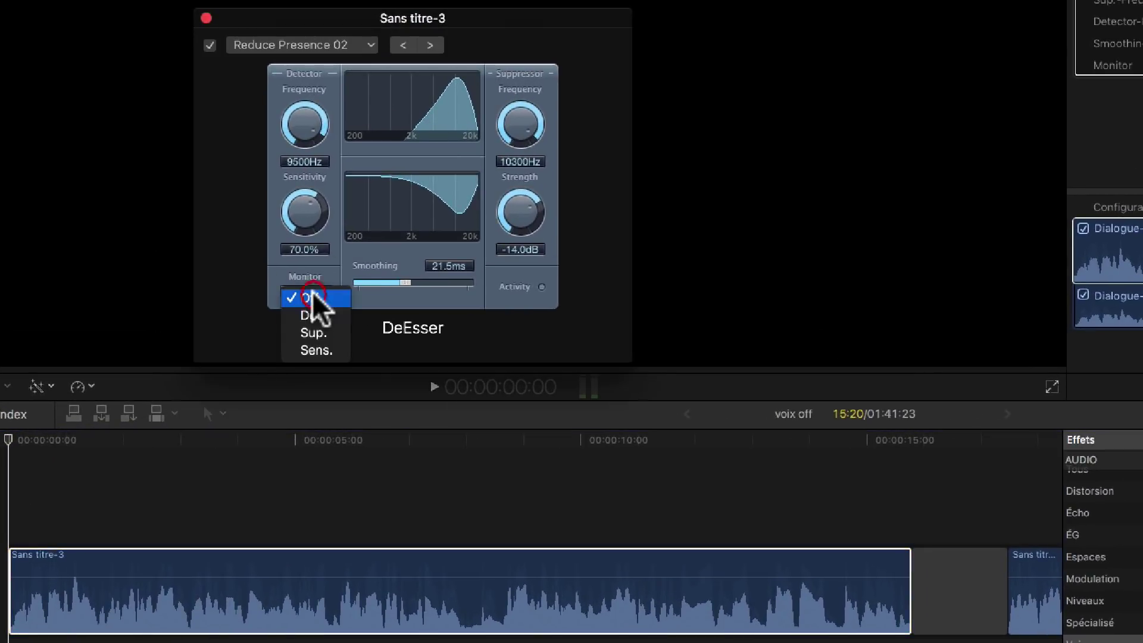
left_click(313, 309)
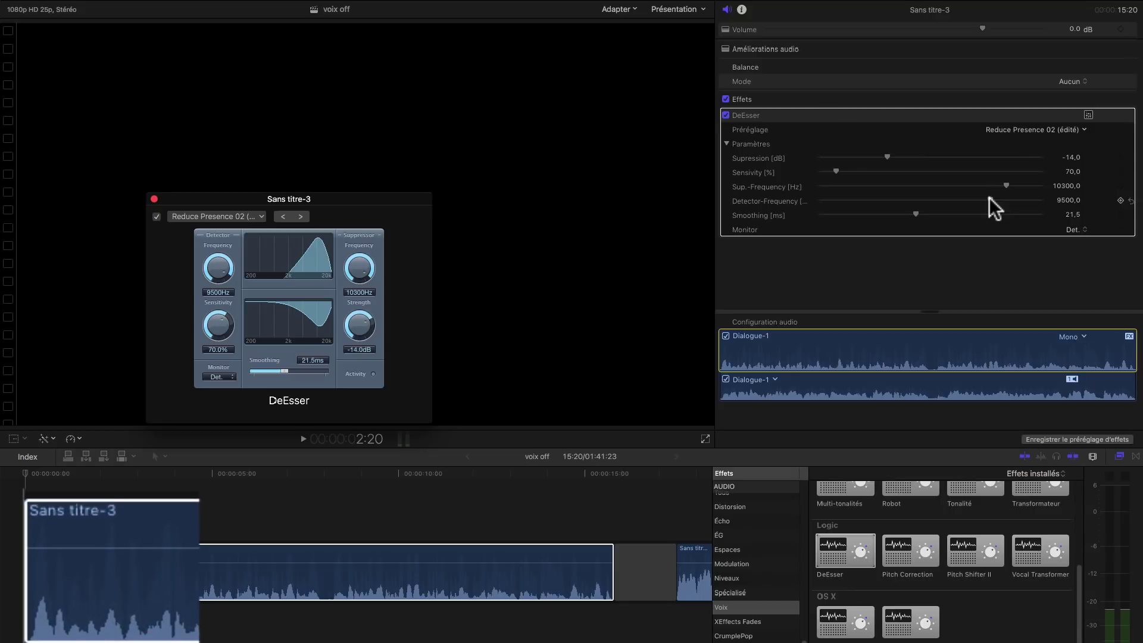
mouse_move(989, 199)
left_mouse_down()
mouse_move(819, 209)
mouse_move(1041, 213)
mouse_move(950, 211)
mouse_move(991, 209)
left_mouse_up()
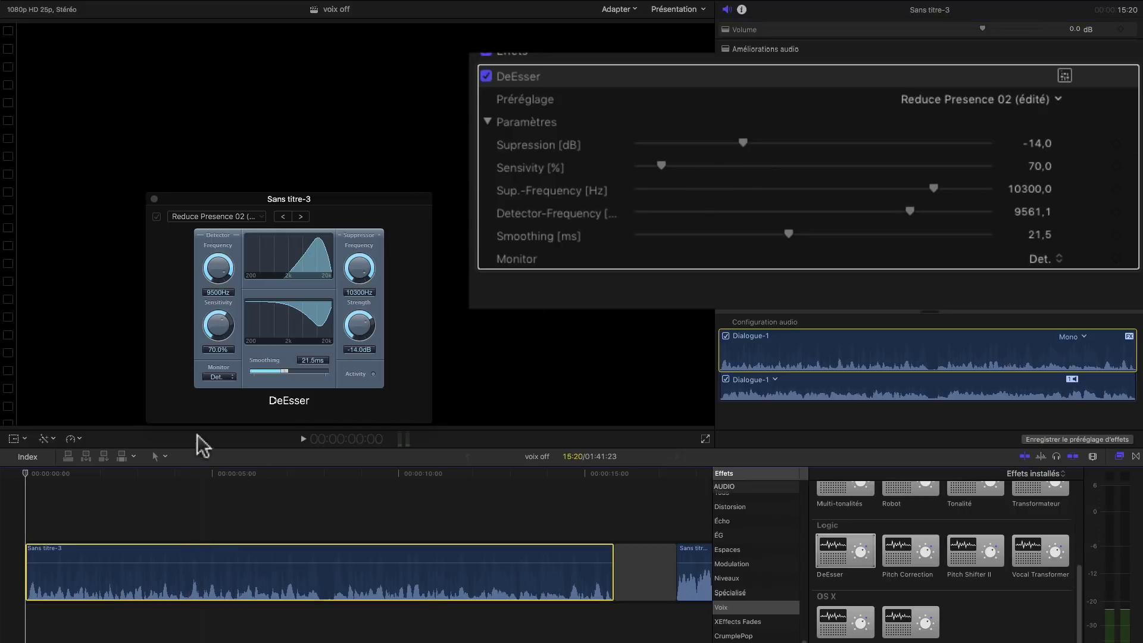
- Set the DeEsser's Monitor to Sup. and play the clip from the start, toggling the effect off and on to compare
left_click(225, 377)
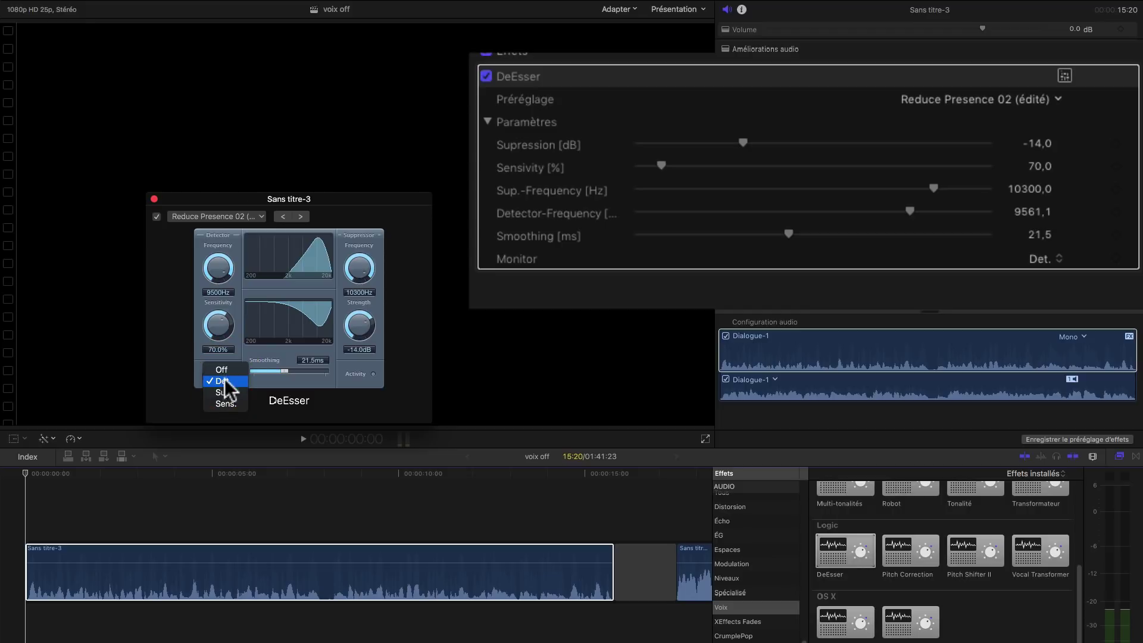
left_click(224, 393)
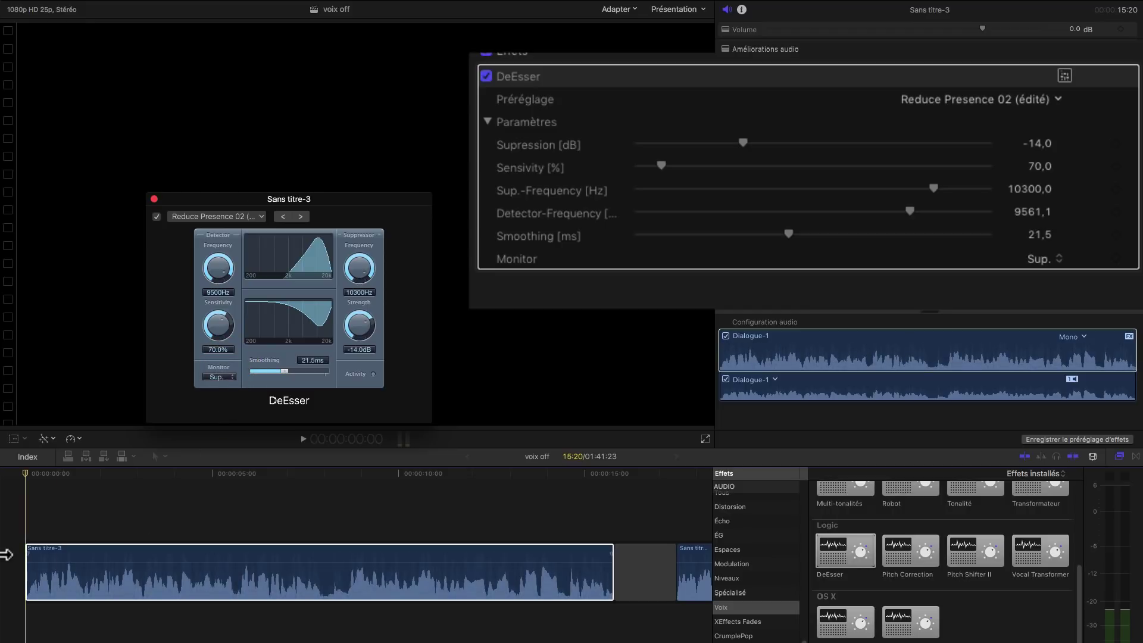
left_click(24, 470)
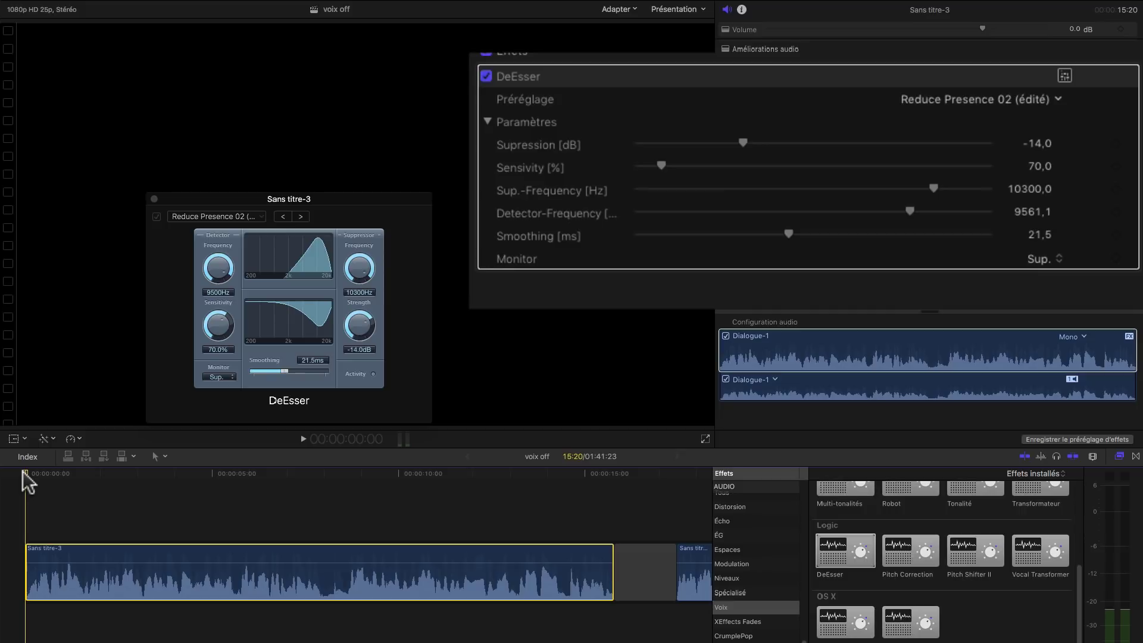
key("space")
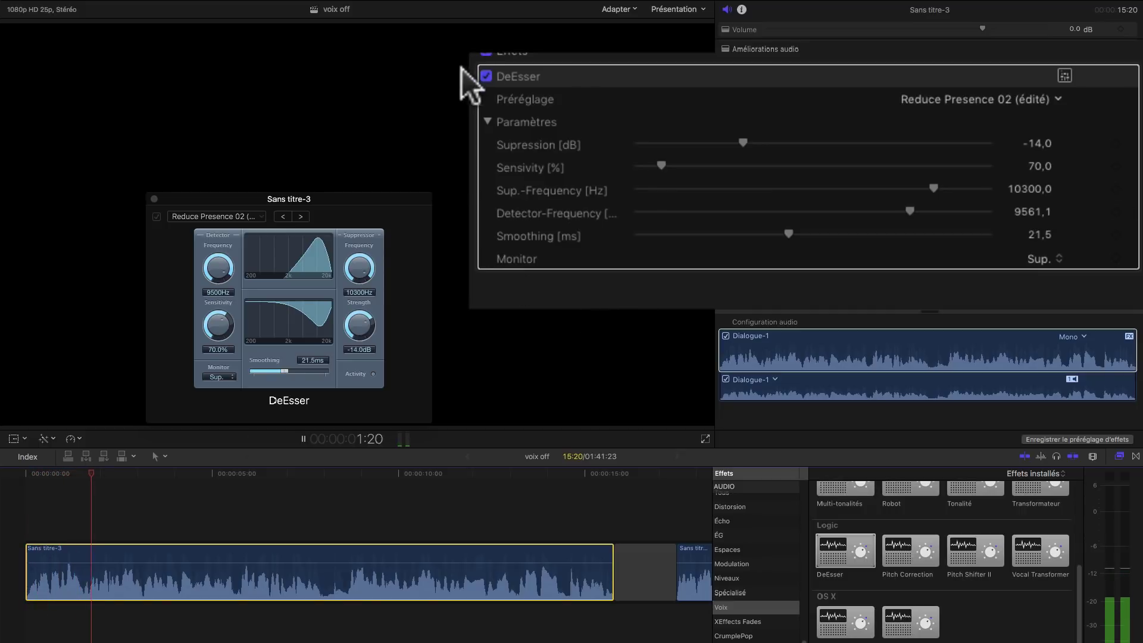
left_click(484, 73)
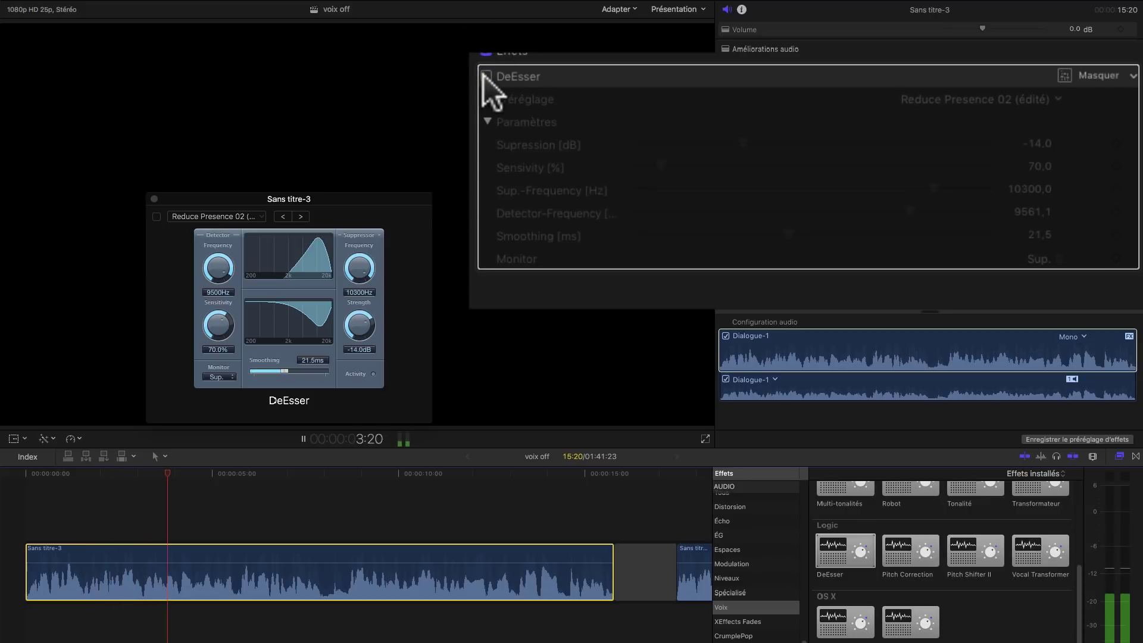
left_click(484, 76)
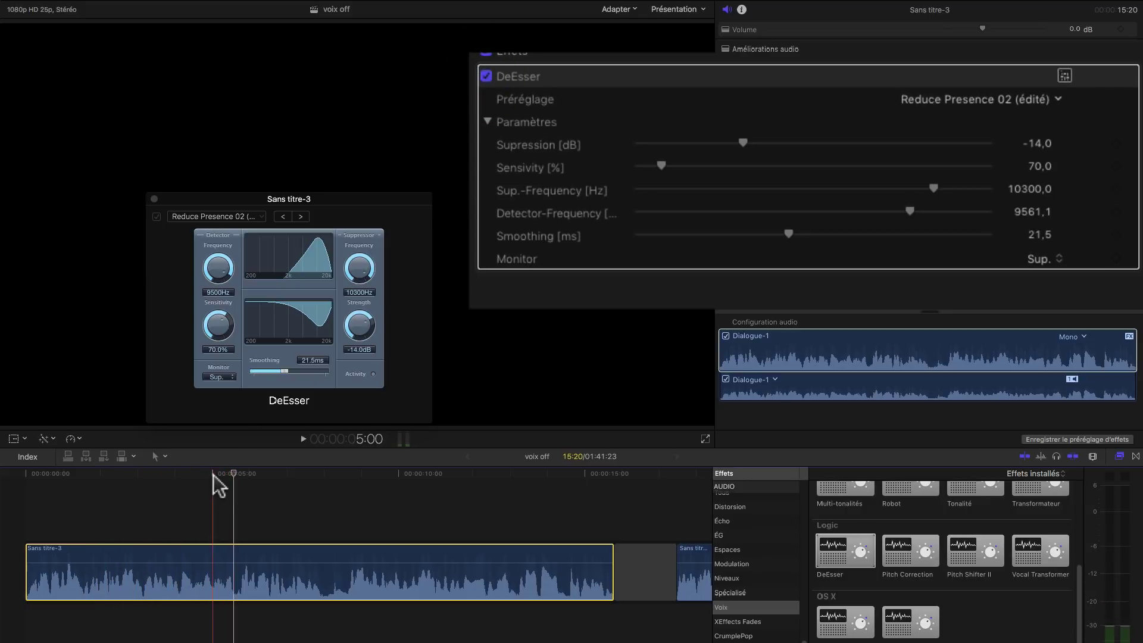
- Play the clip from the start and try a suppression of -20 dB, settling on about -11.6 dB
left_click(117, 490)
key("Home")
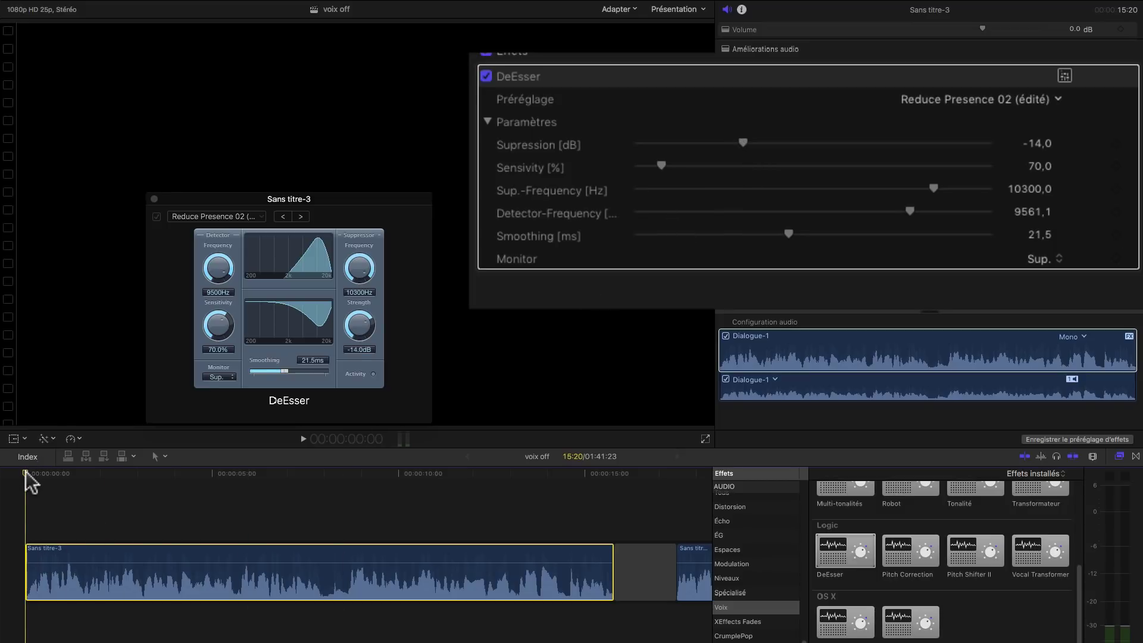
key("space")
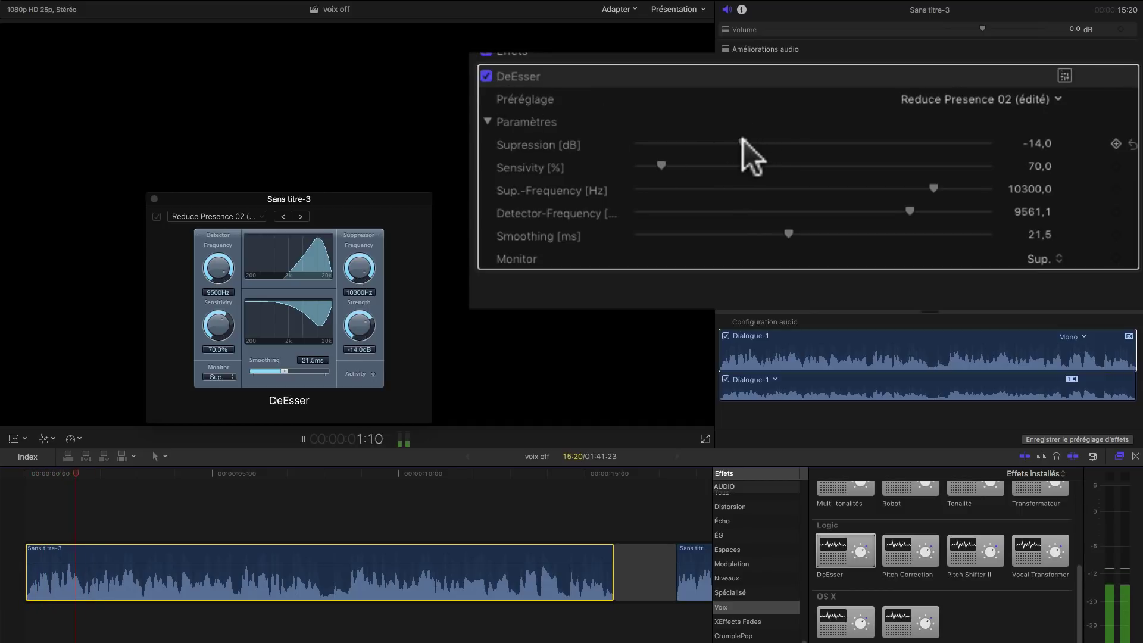
left_click_drag(744, 140, 519, 159)
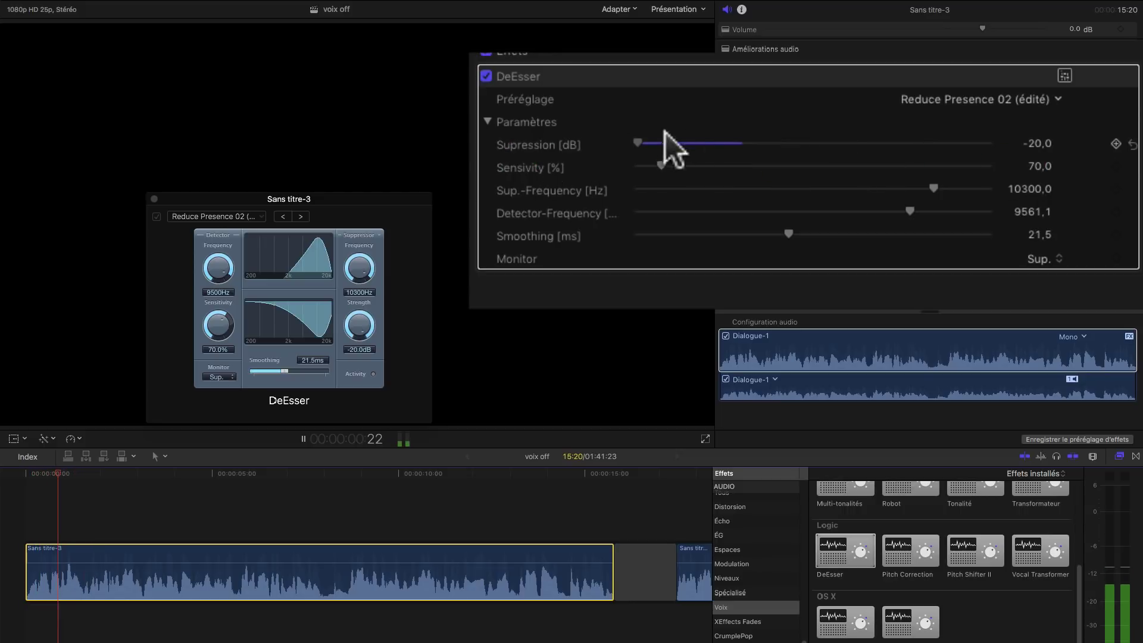
left_click_drag(665, 132, 785, 131)
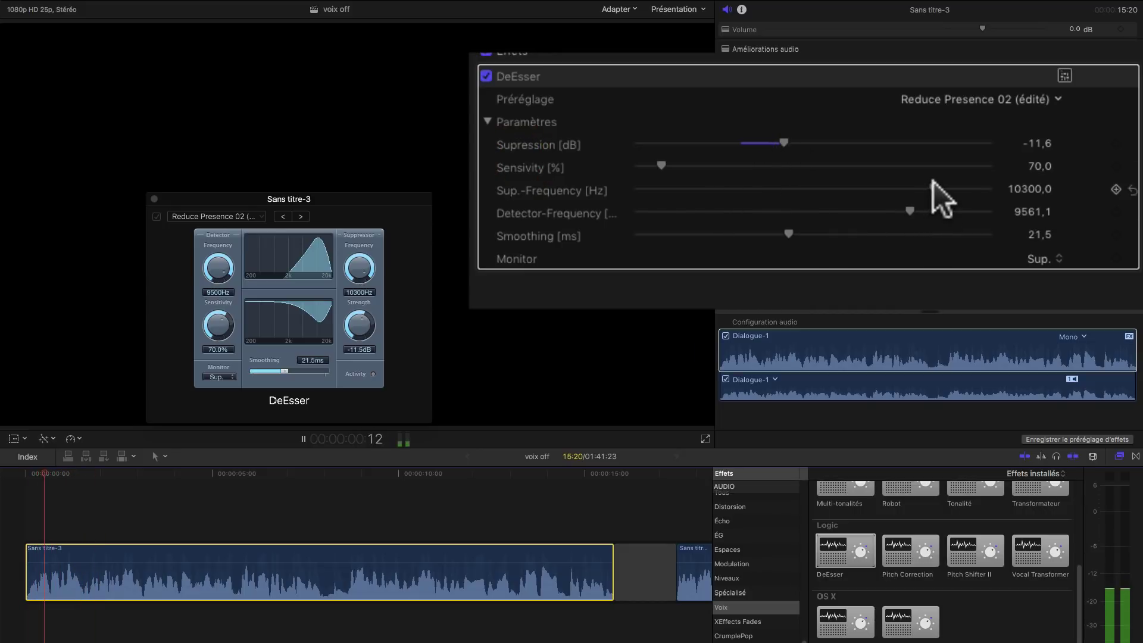
- Try a DeEsser suppression frequency of about 8795.3 Hz and replay the clip from the start, bypassing and re-enabling the effect
left_click_drag(933, 184, 884, 191)
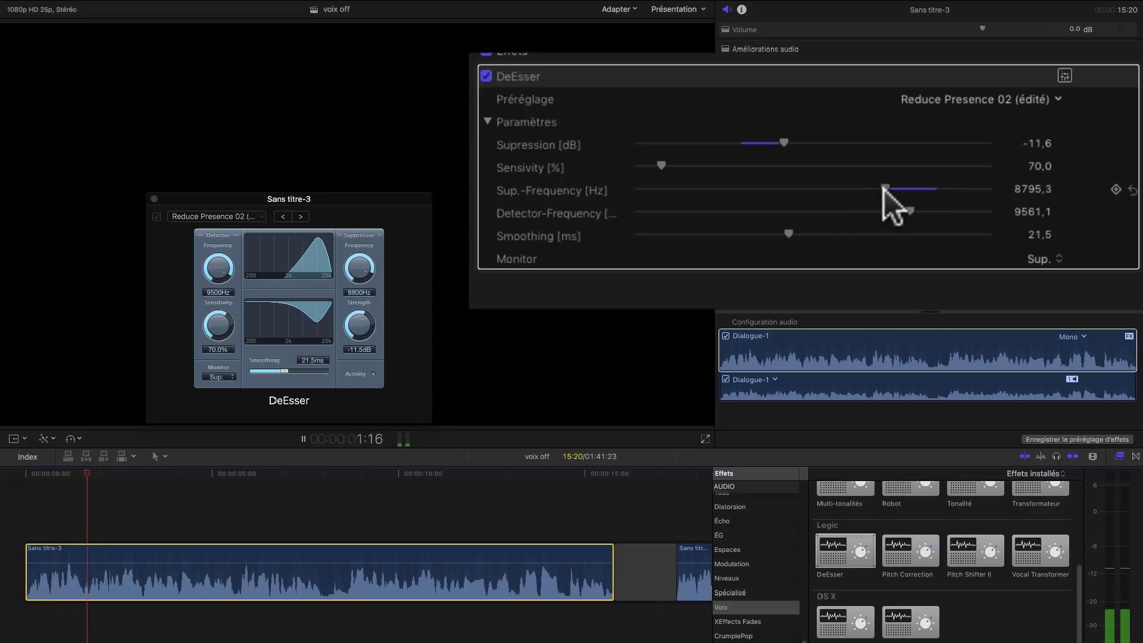
key("space")
key("Home")
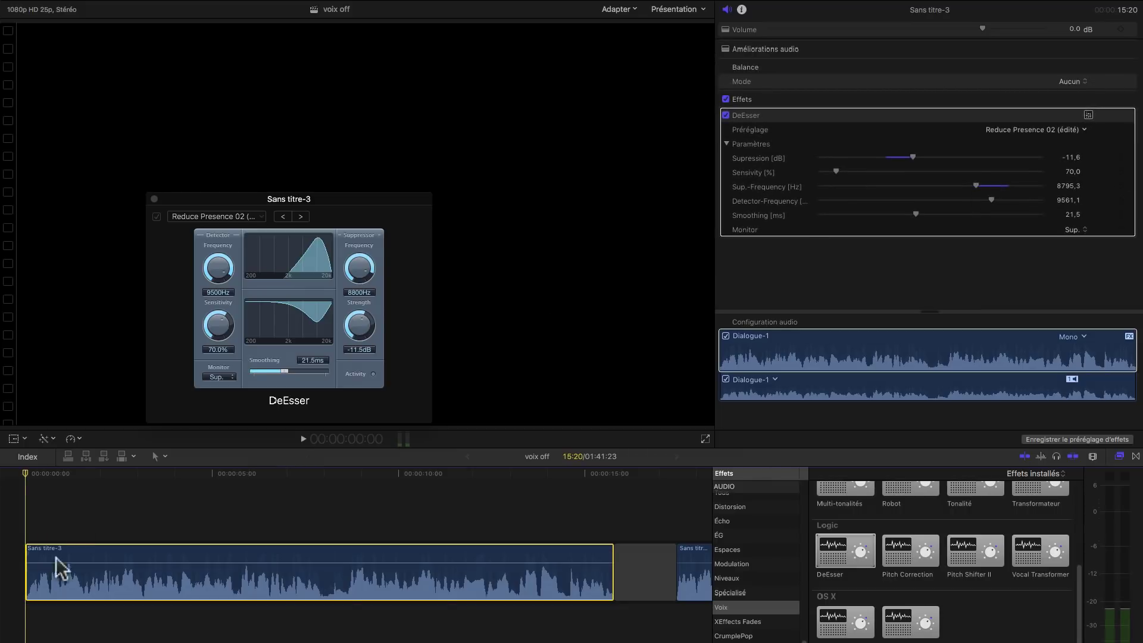
key("space")
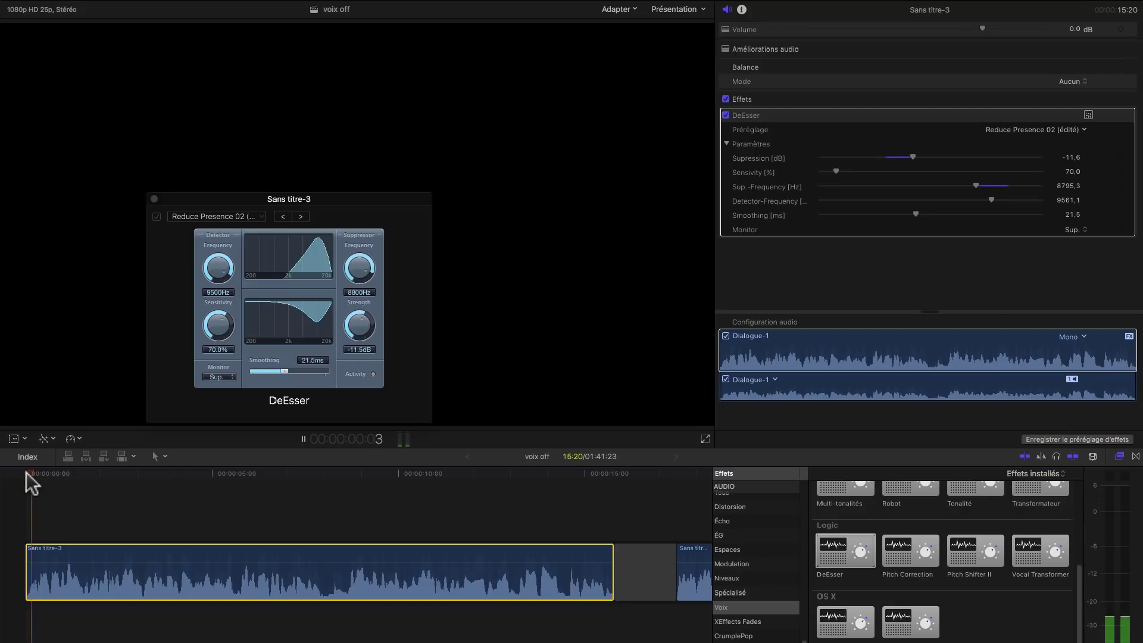
left_click(726, 114)
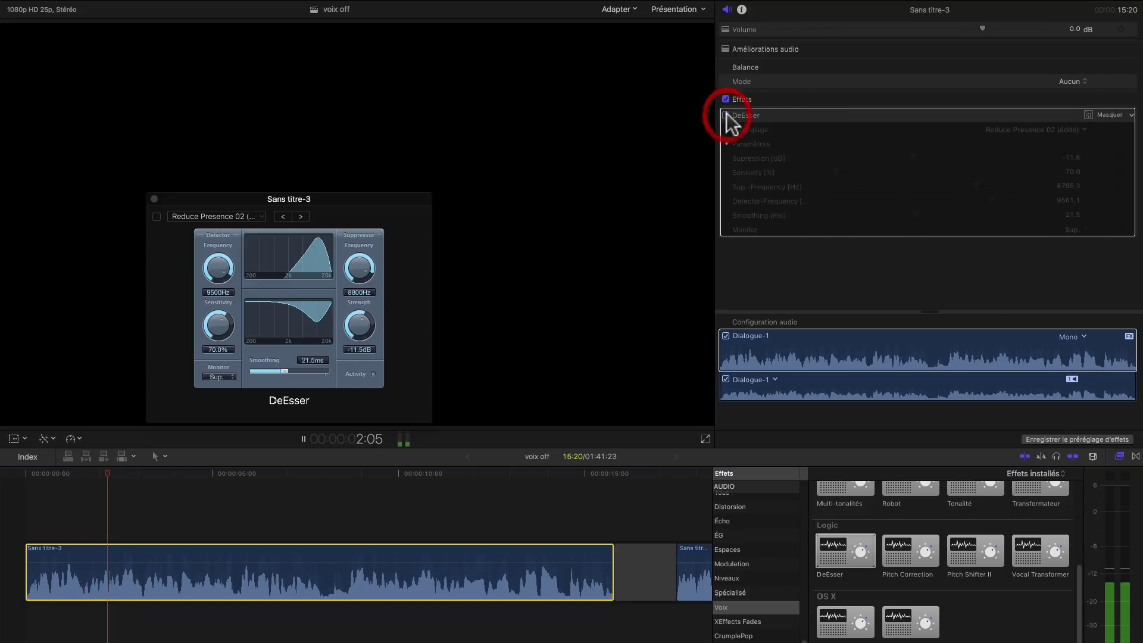
left_click(726, 115)
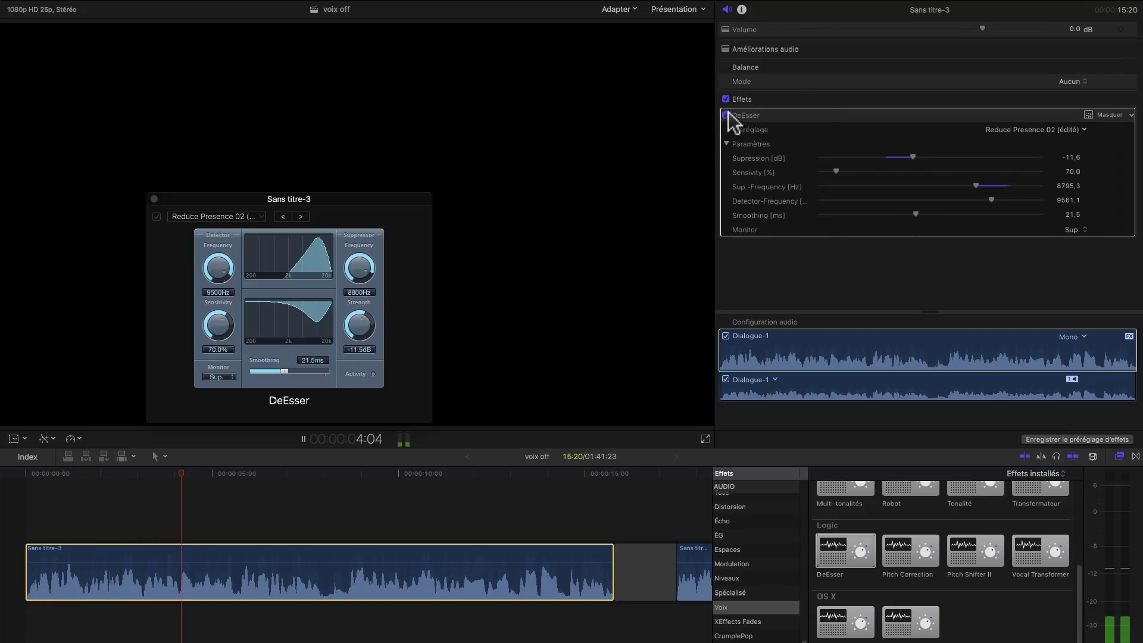
- Set the DeEsser's suppression frequency to about 10417.9 Hz and compare the sound with the effect off and on, stopping playback
left_click_drag(977, 186, 1010, 187)
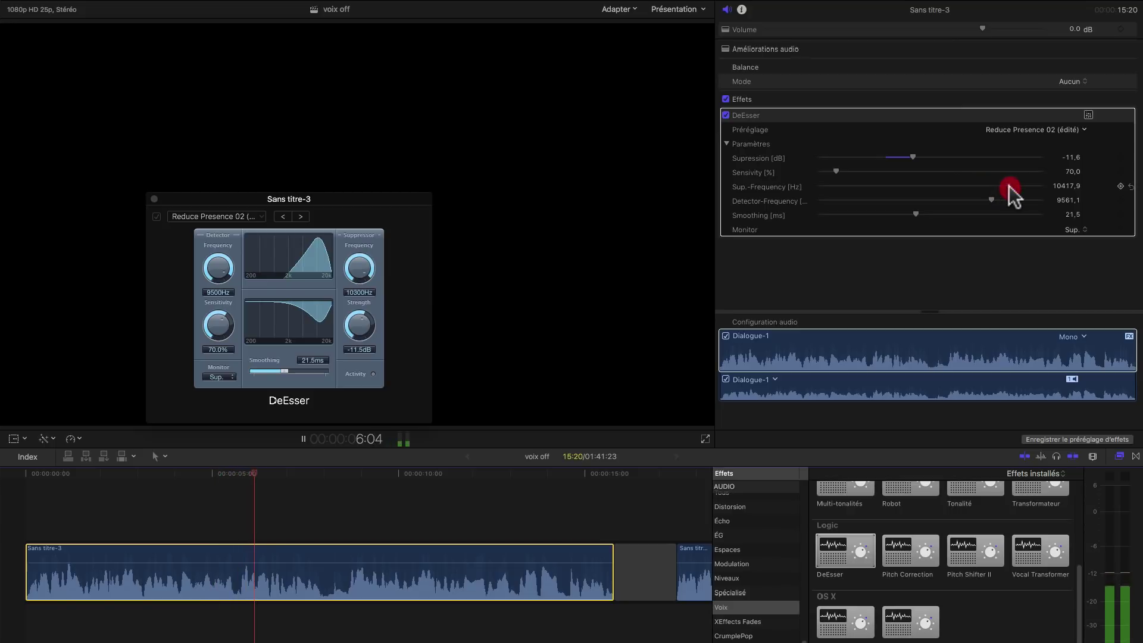
left_click(726, 115)
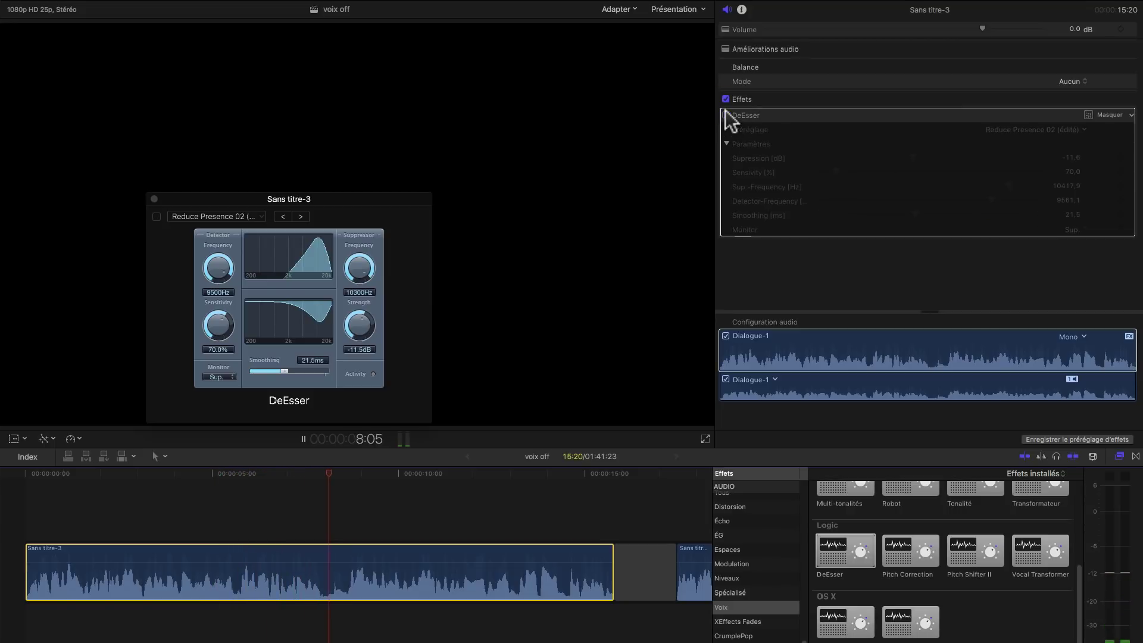
left_click(726, 115)
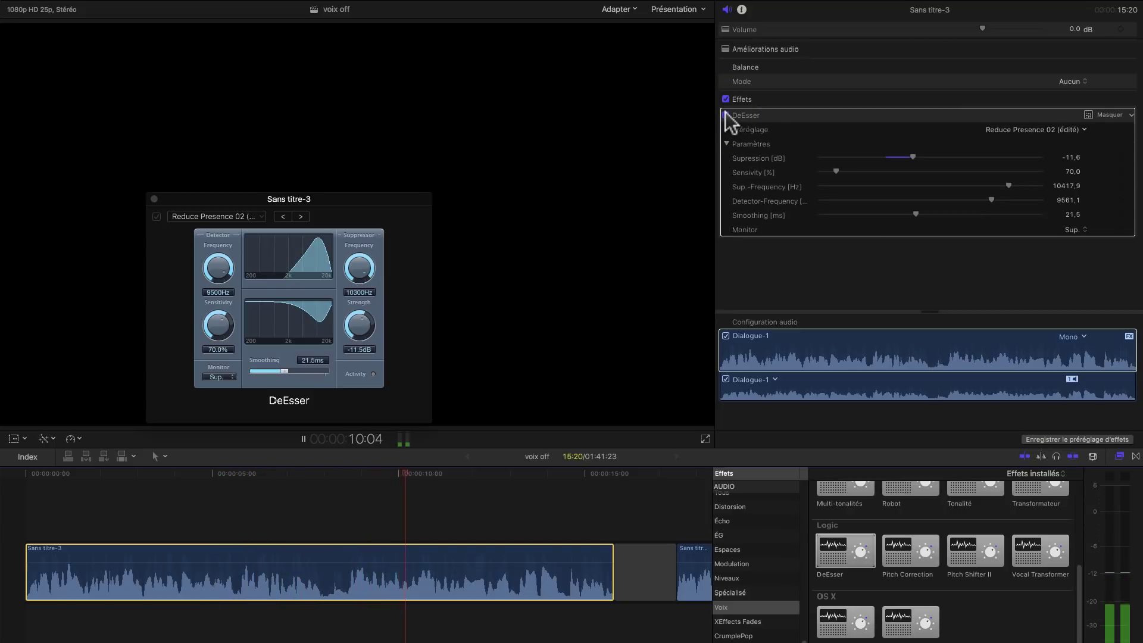
key("space")
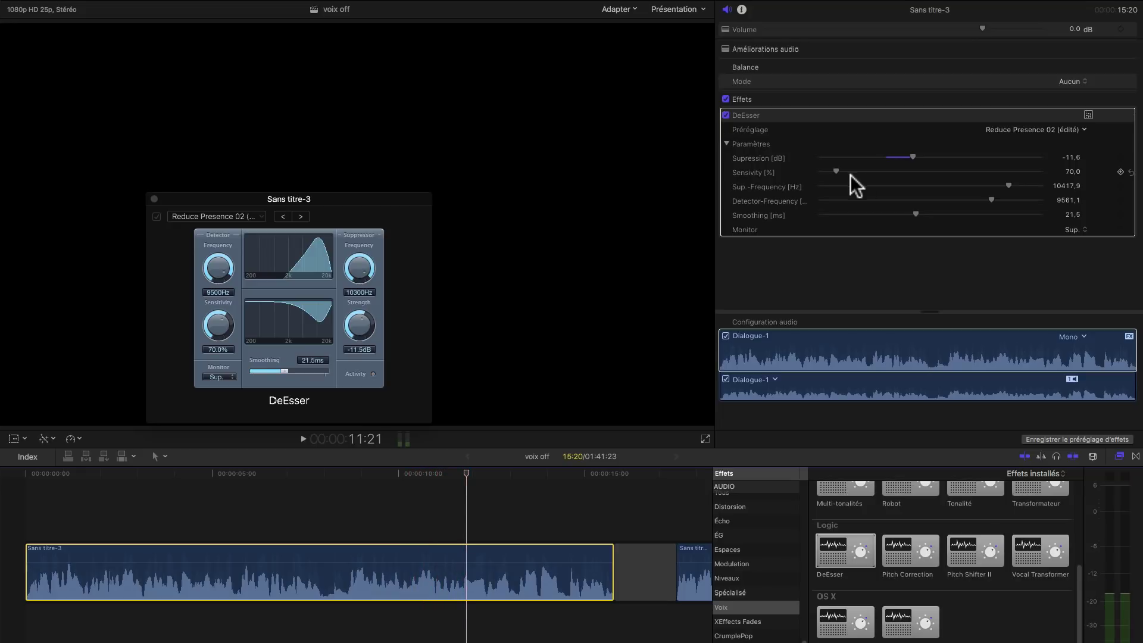
- Set the DeEsser's sensitivity to about 279.8% and play the clip from the start, toggling the effect off and on repeatedly to compare
left_click_drag(837, 172, 882, 172)
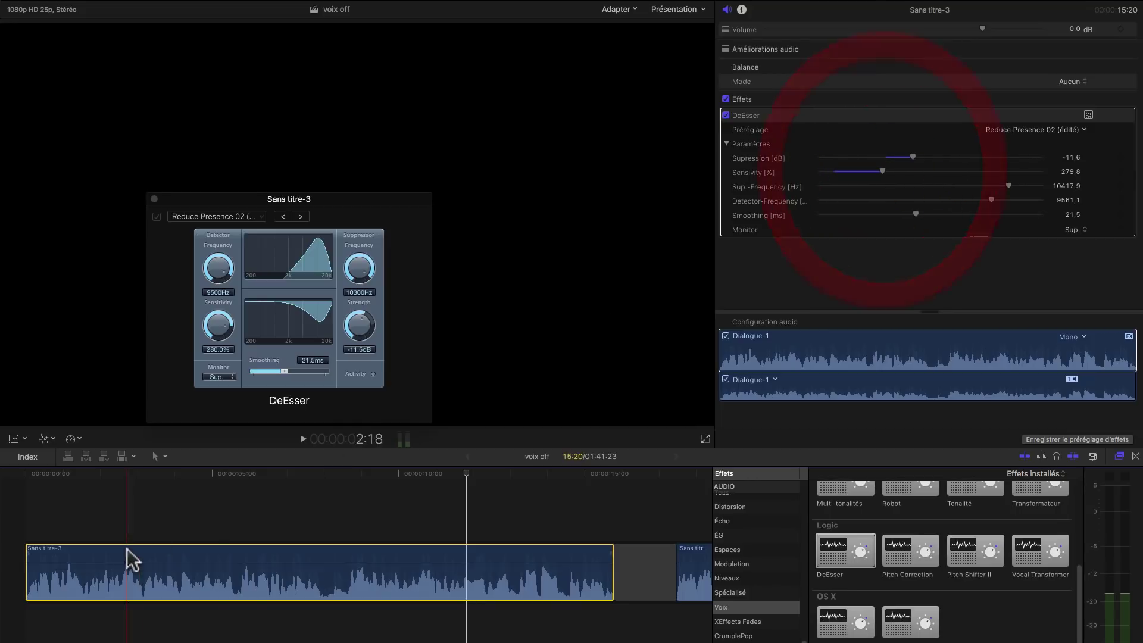
key("space")
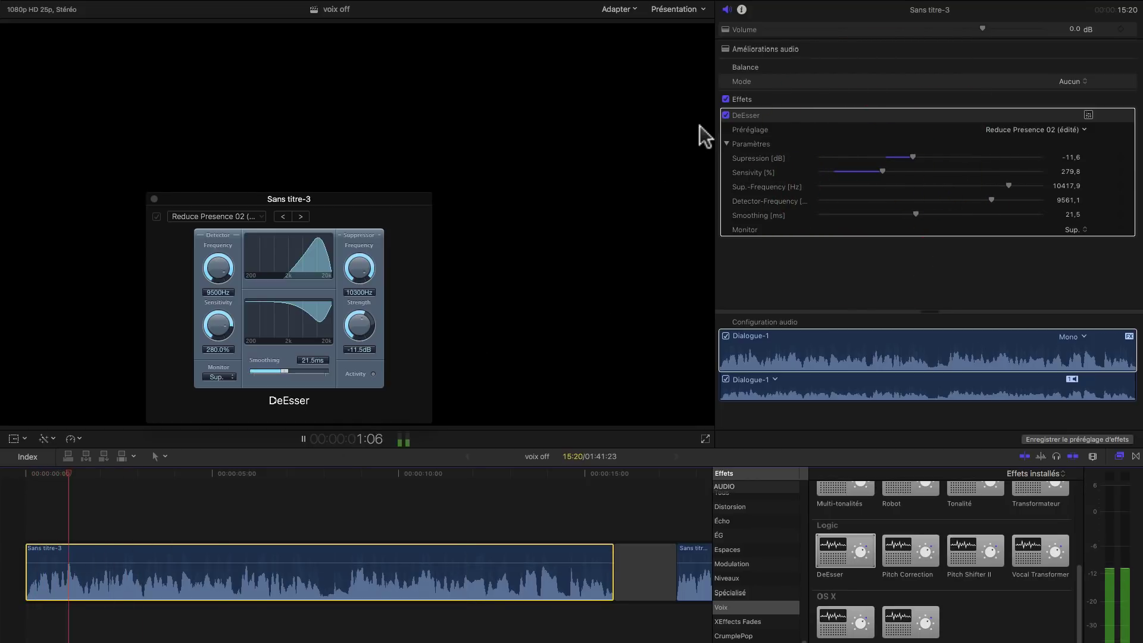
left_click(725, 115)
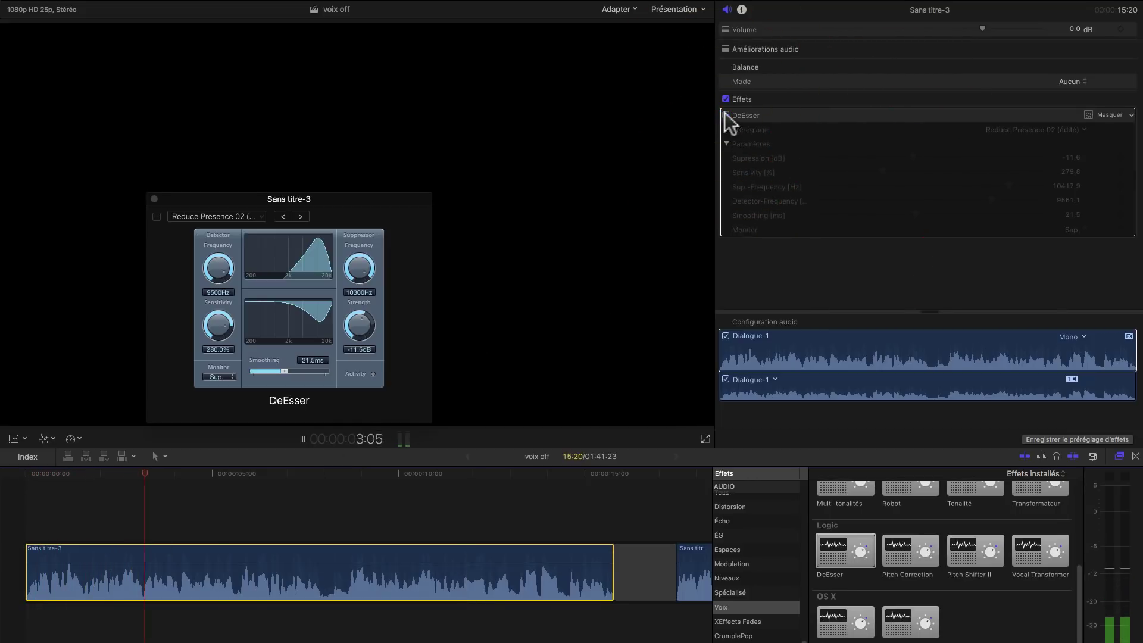
left_click(725, 114)
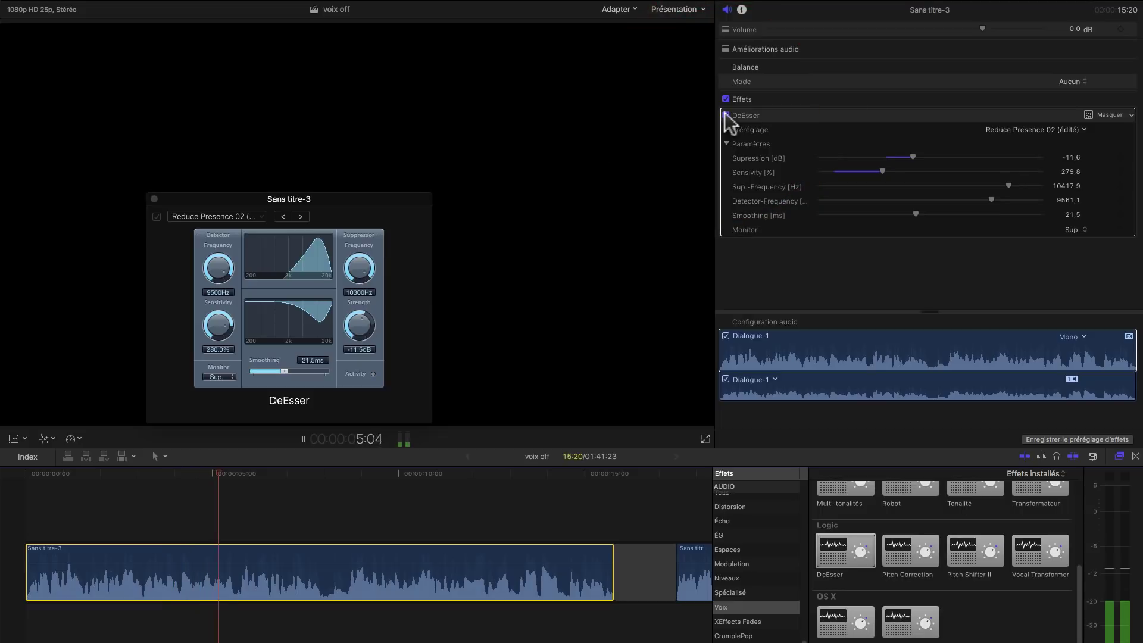
left_click(725, 114)
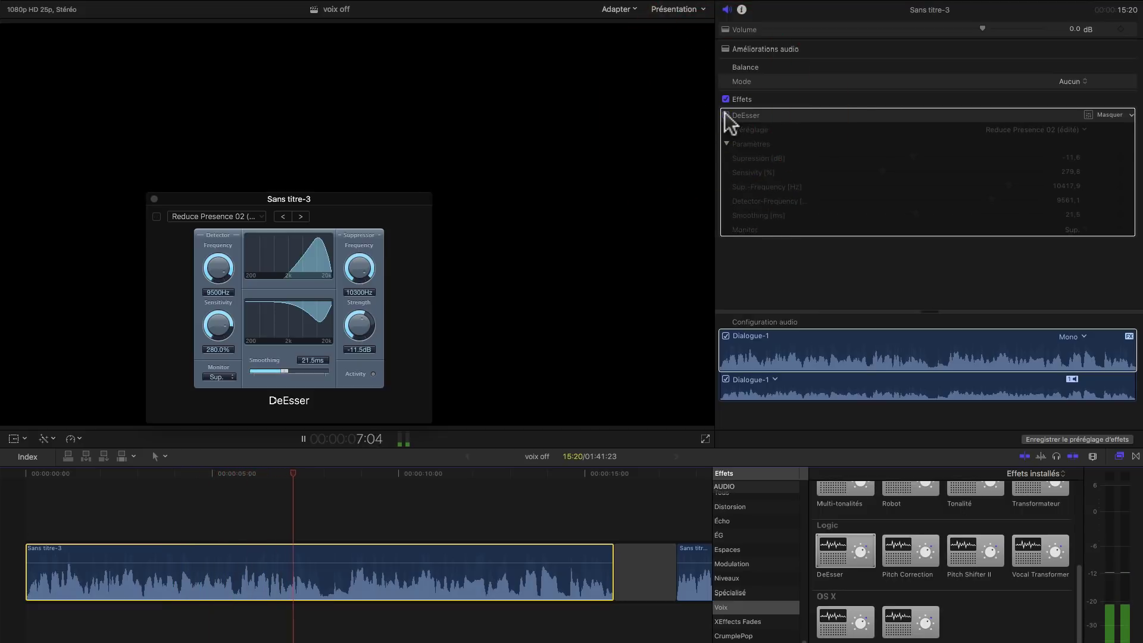
left_click(725, 115)
key("space")
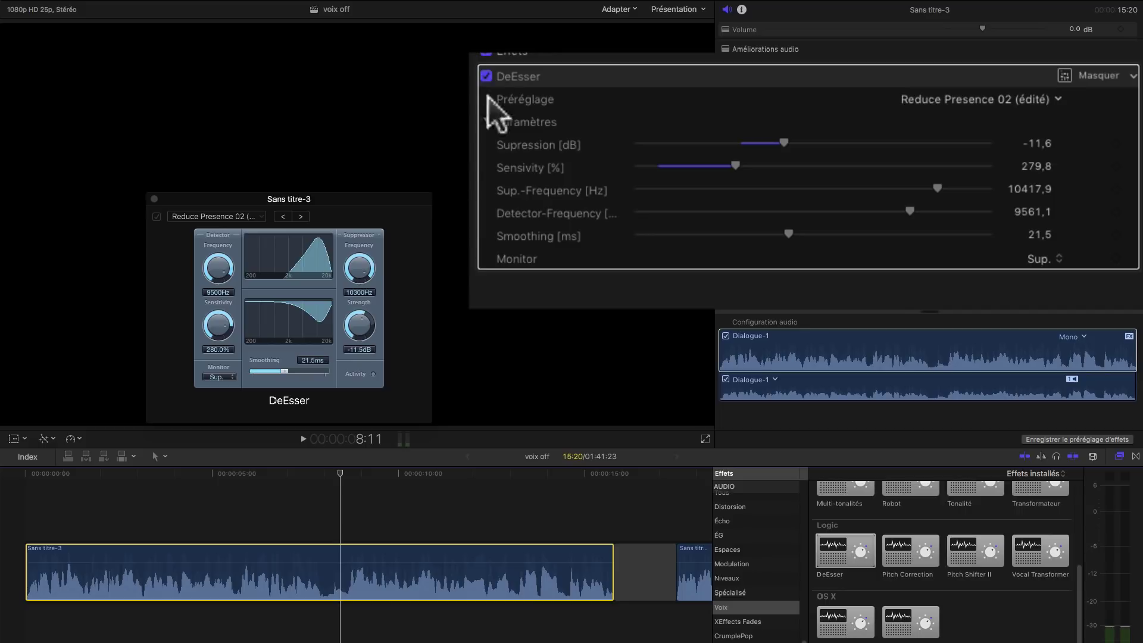
left_click(485, 76)
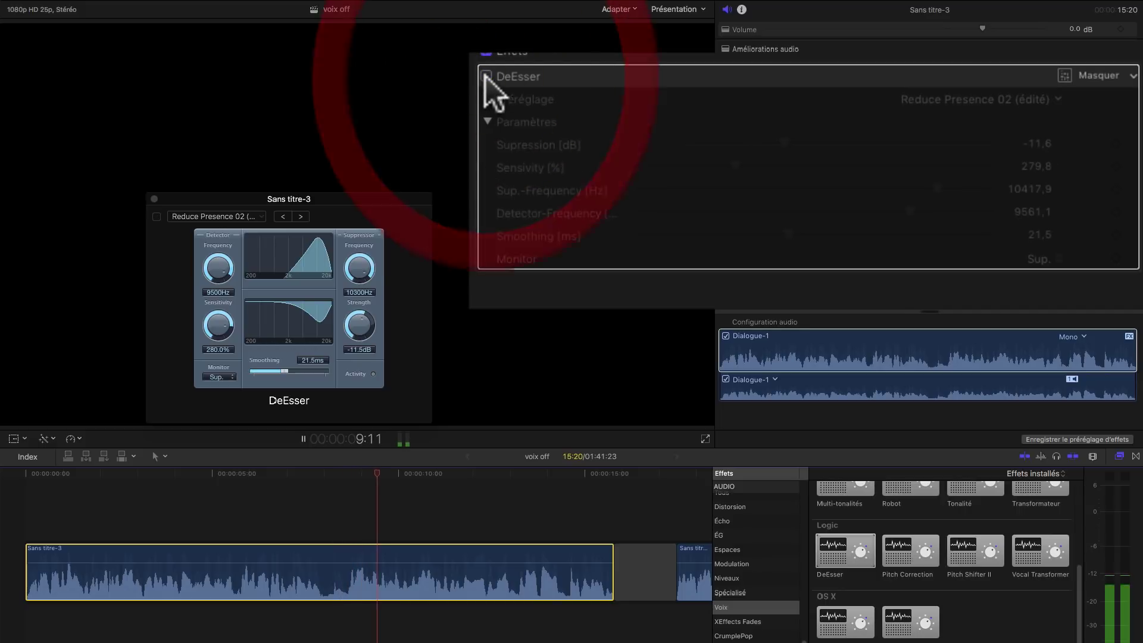
left_click(486, 77)
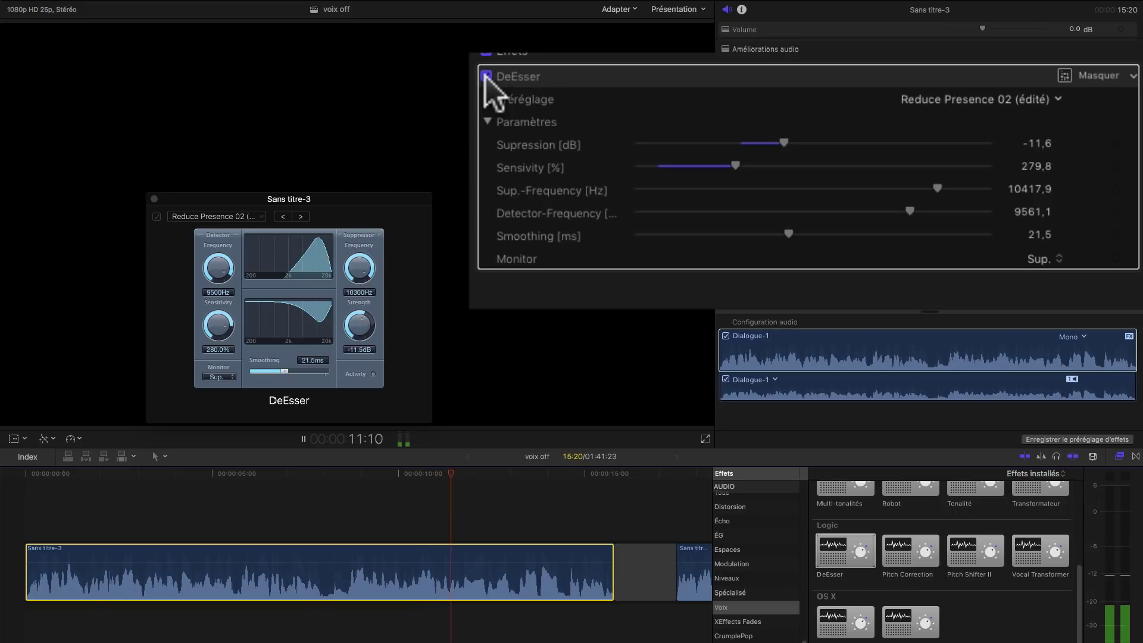
key("space")
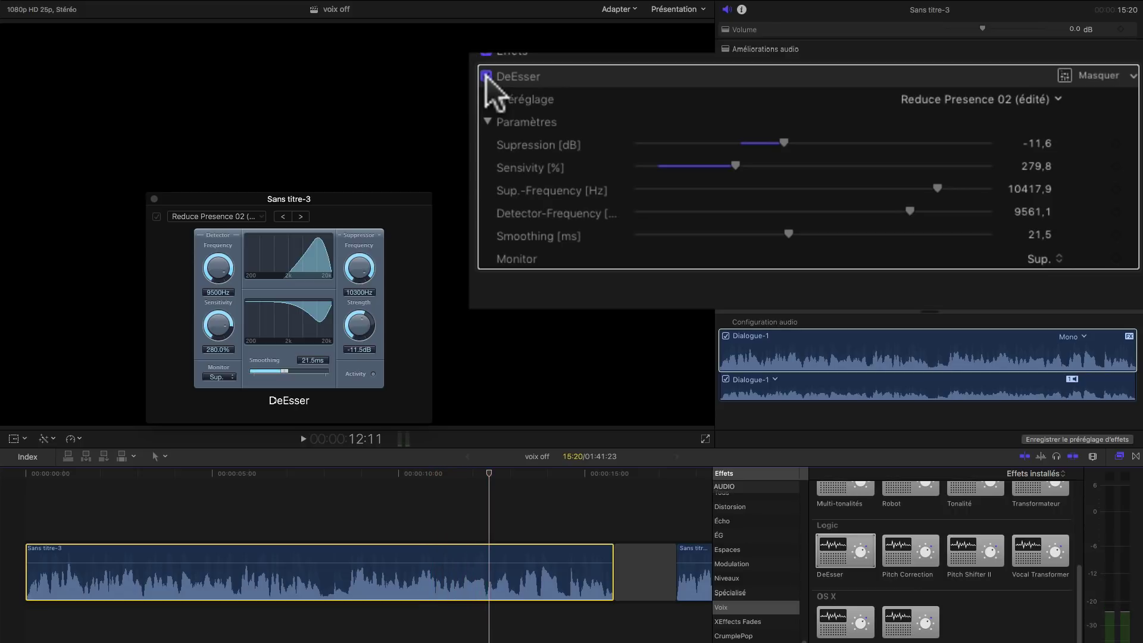
- View the DeEsser's preset list without changing the preset, and play the beginning of the clip again
left_click(1034, 95)
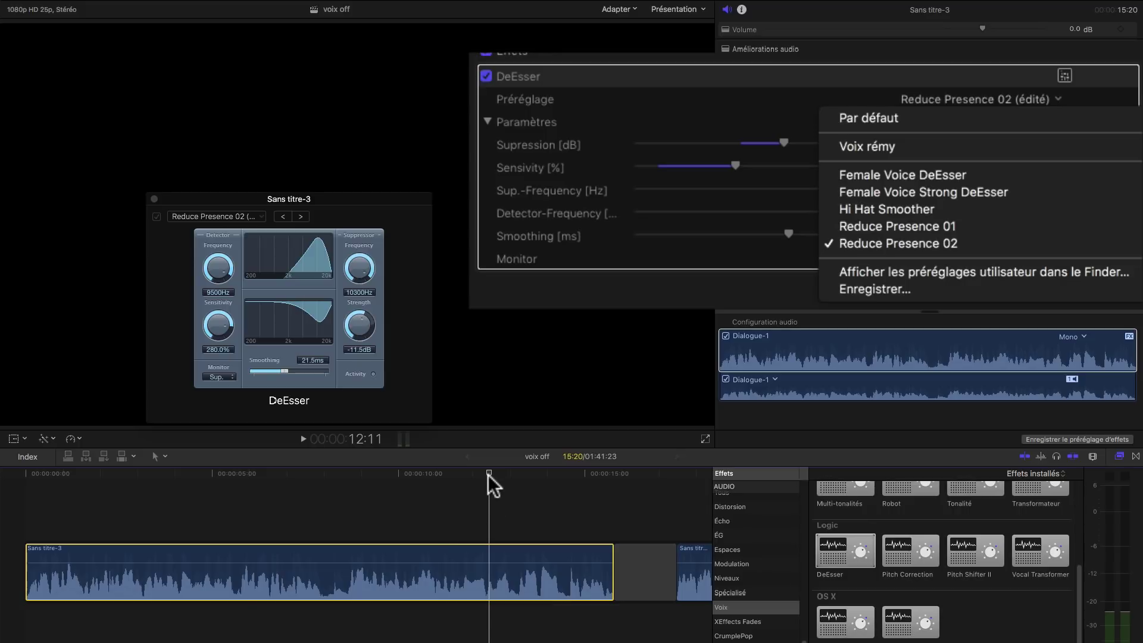
left_click(224, 528)
left_click(25, 548)
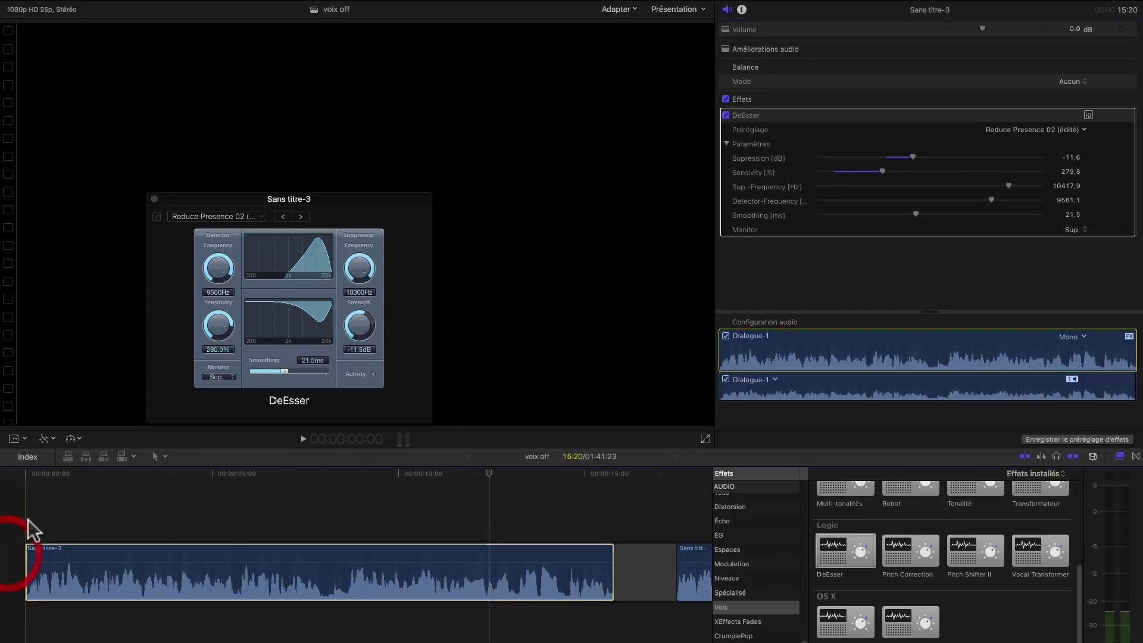
left_click(37, 488)
key("space")
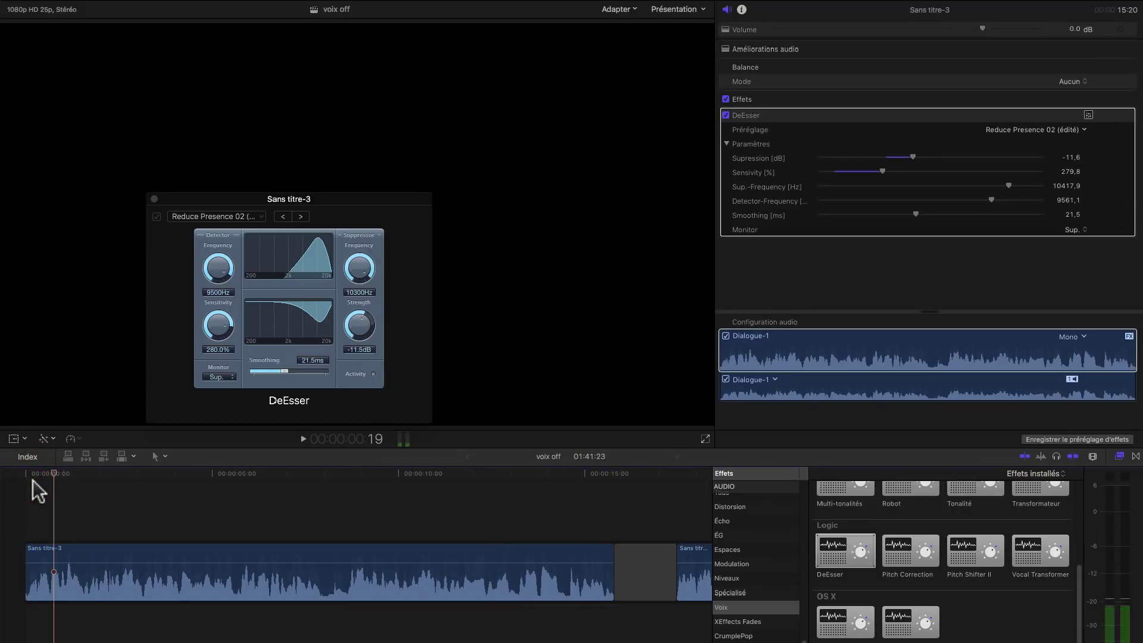